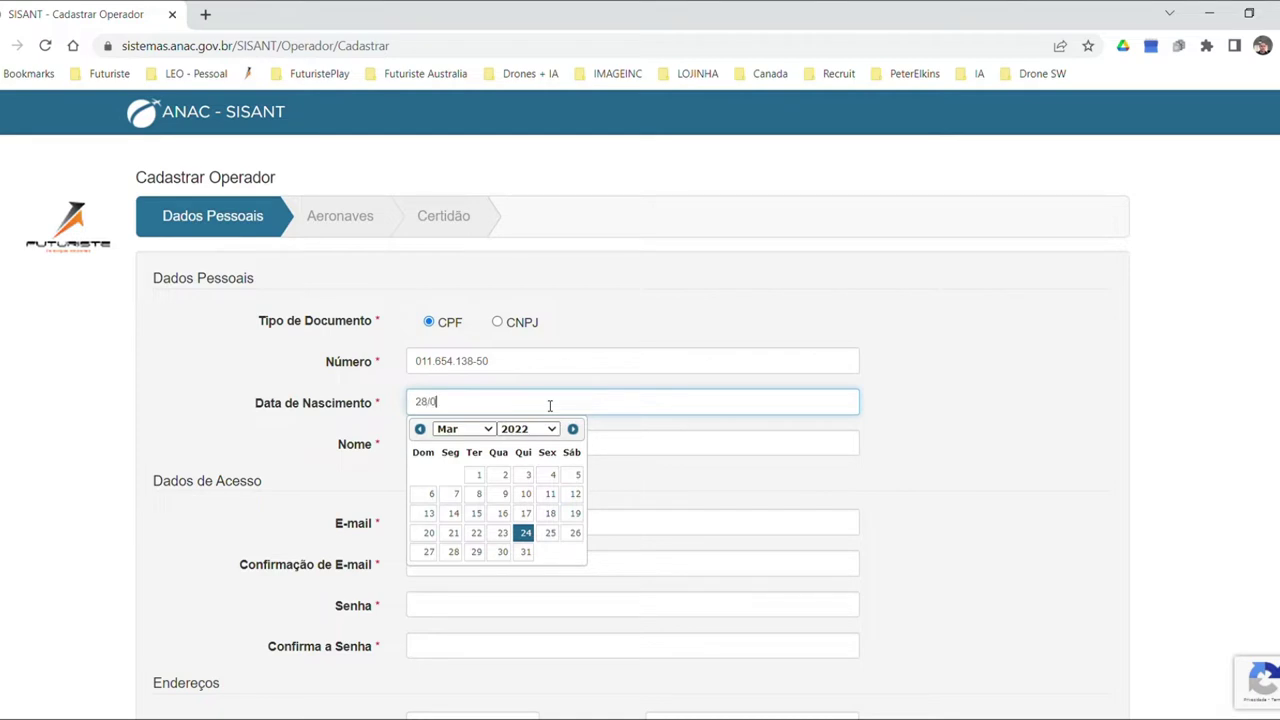
# Finish the birth year in Data de Nascimento and enter the operator's full name in Nome.
pyautogui.write('/1960')
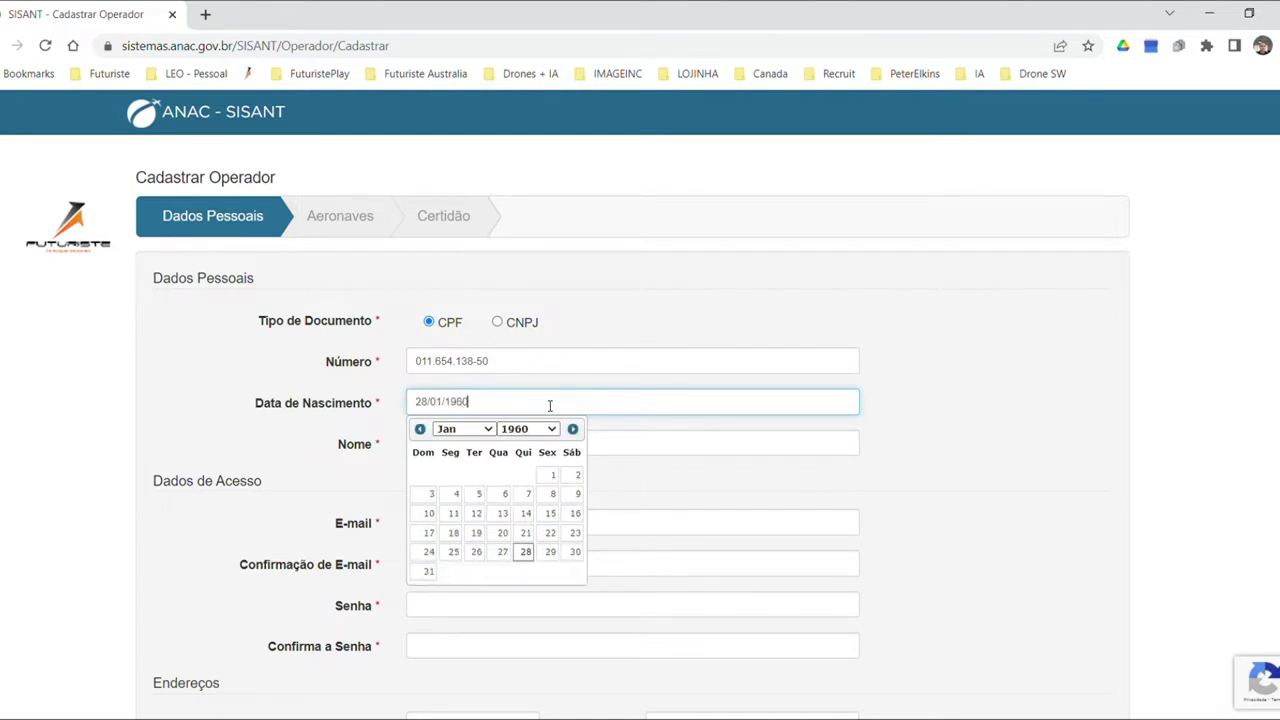
pyautogui.click(1026, 451)
pyautogui.click(608, 449)
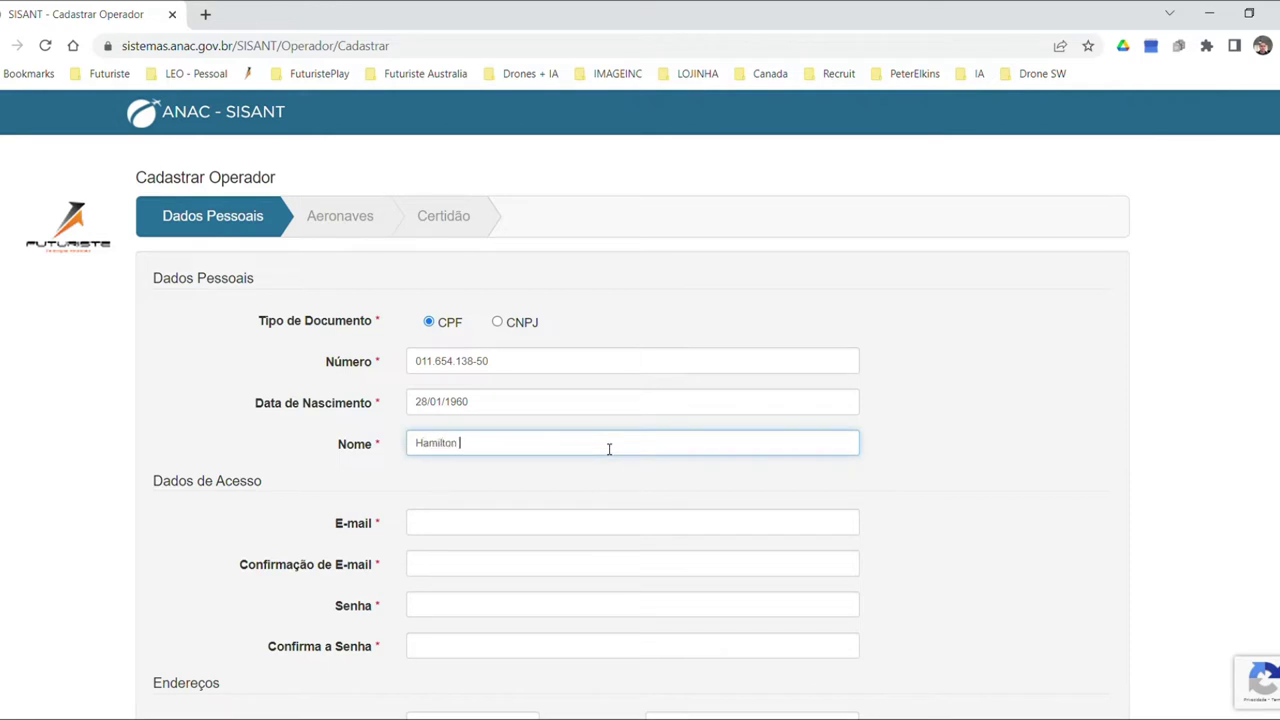
pyautogui.scroll(-2, 610, 449)
# Enter the operator's e-mail address in E-mail and Confirmação de E-mail.
pyautogui.click(578, 353)
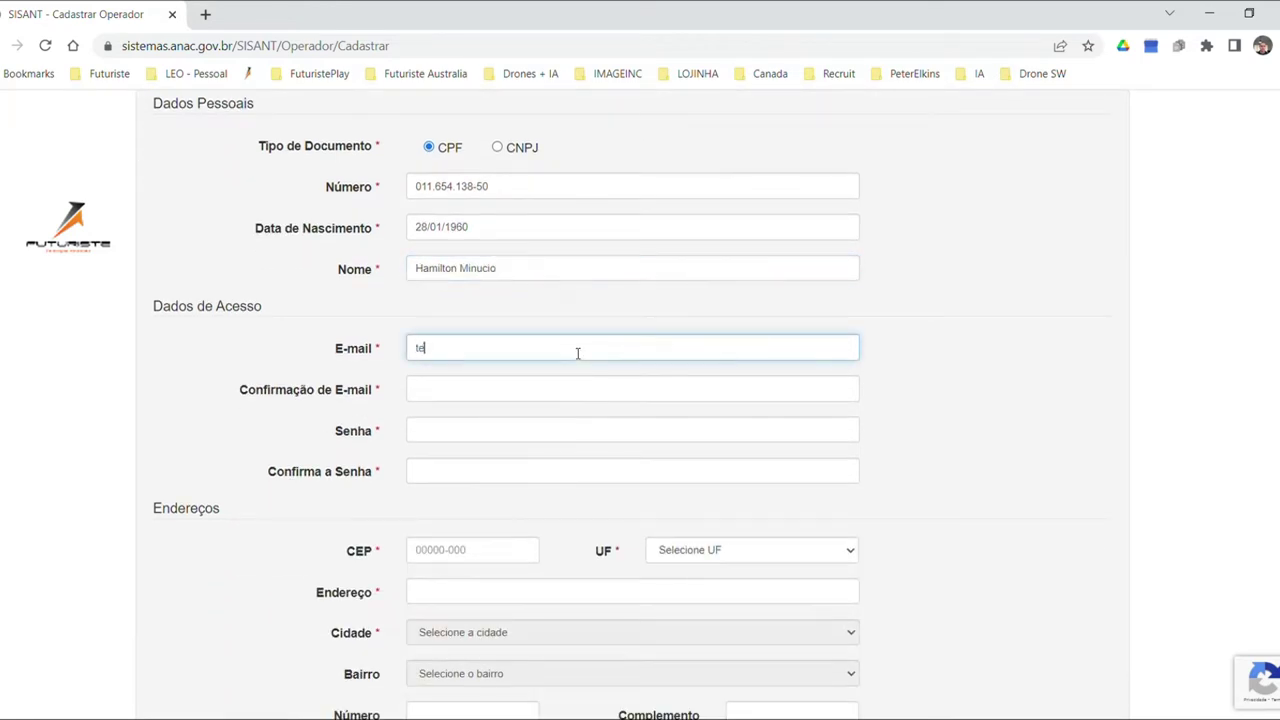
pyautogui.click(578, 399)
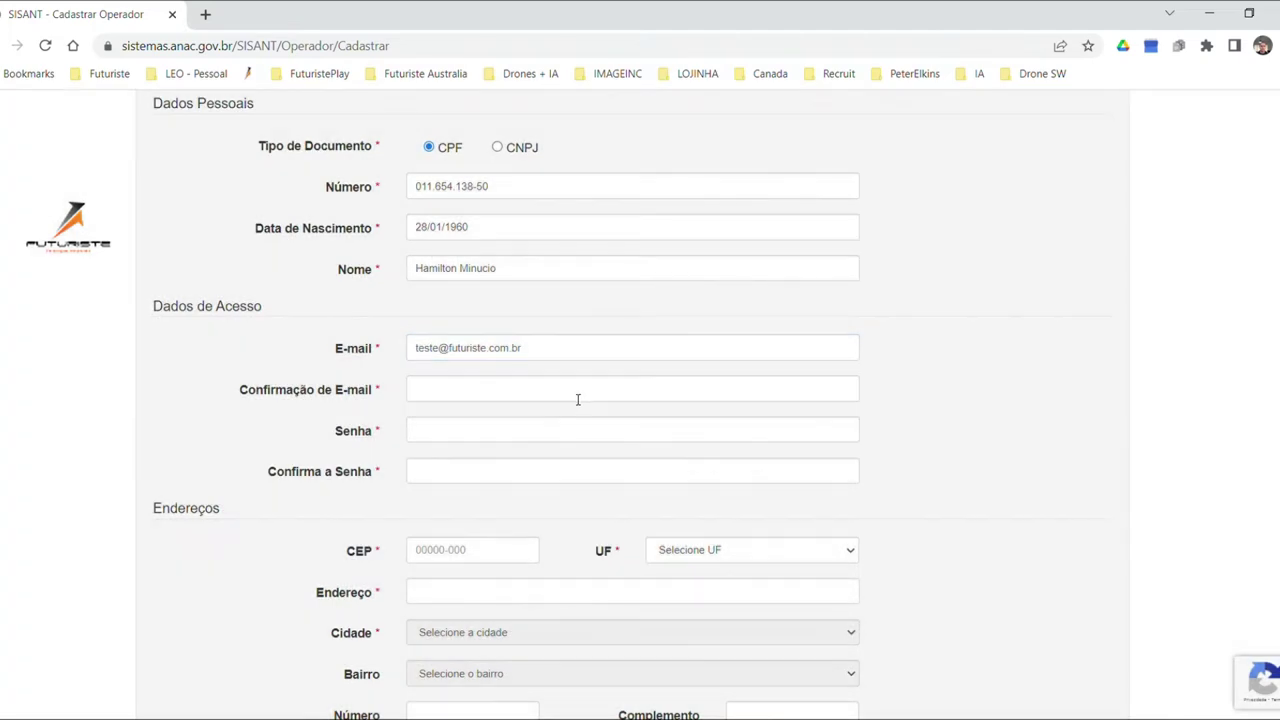
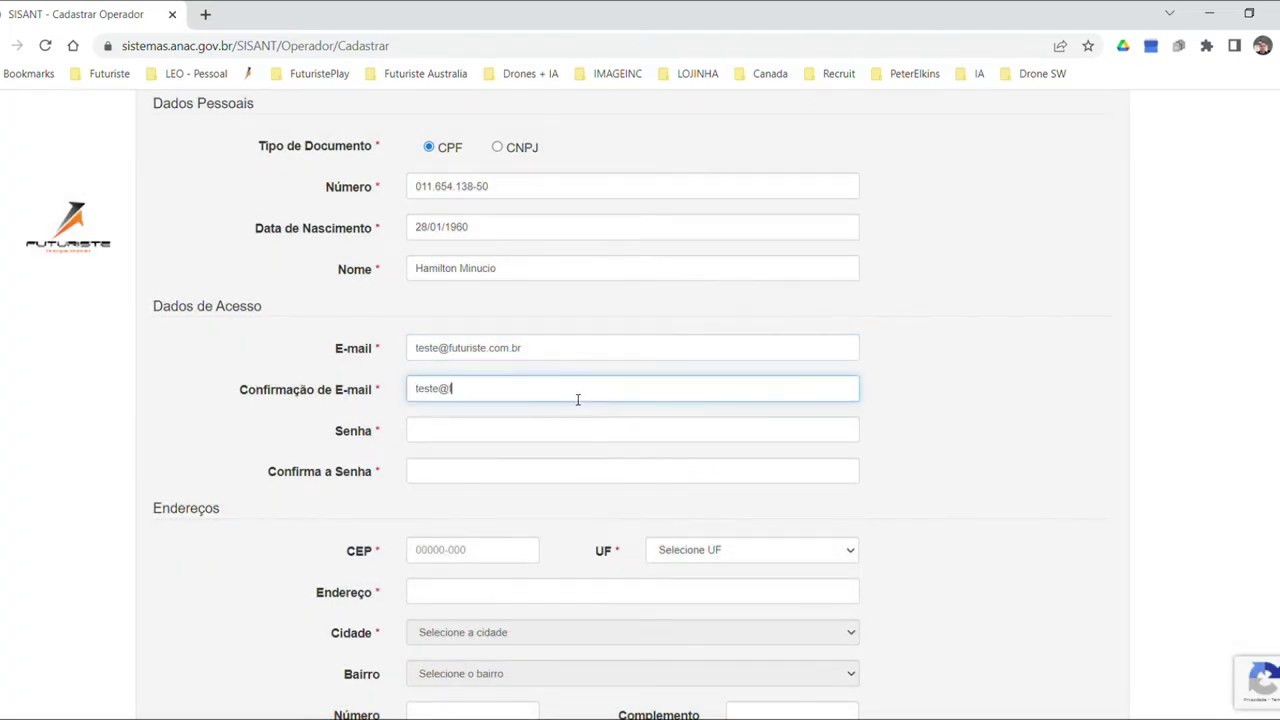
# Type the account password in Senha and Confirma a Senha.
pyautogui.press('Tab')
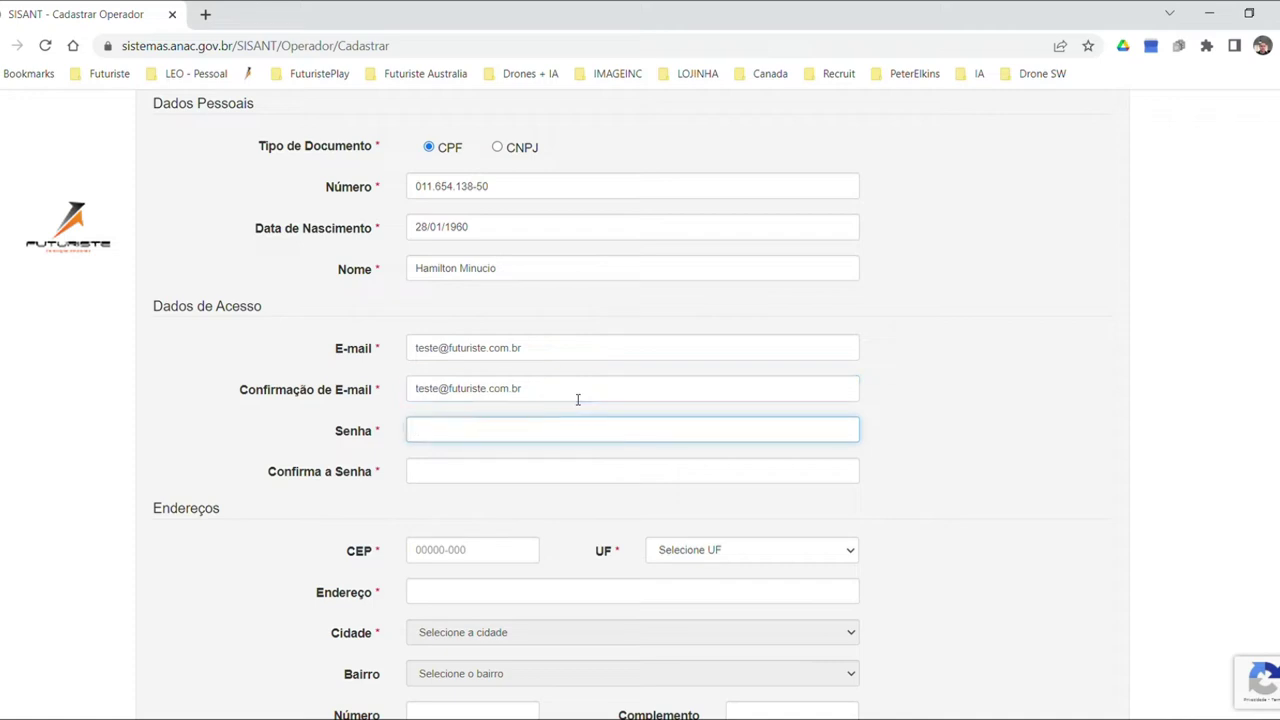
pyautogui.write('•••')
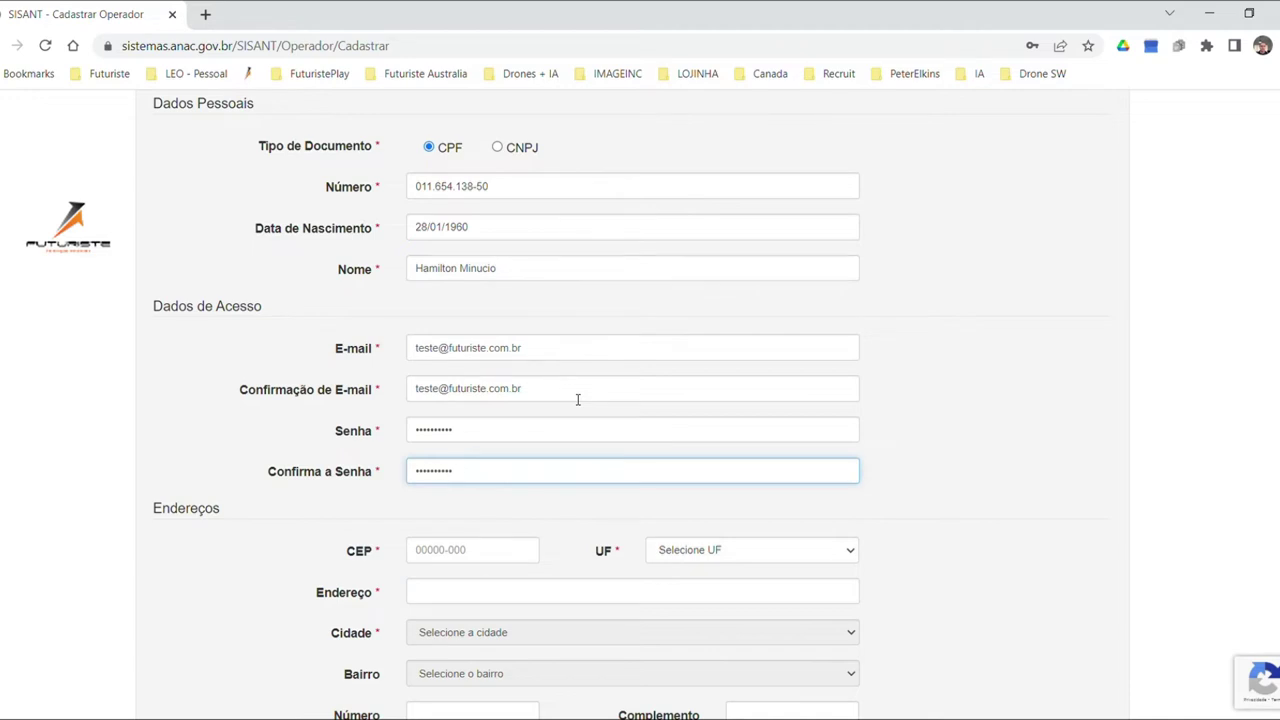
pyautogui.scroll(-3, 590, 450)
# Enter the operator's postal code and street number, and add the address to the list.
pyautogui.click(497, 296)
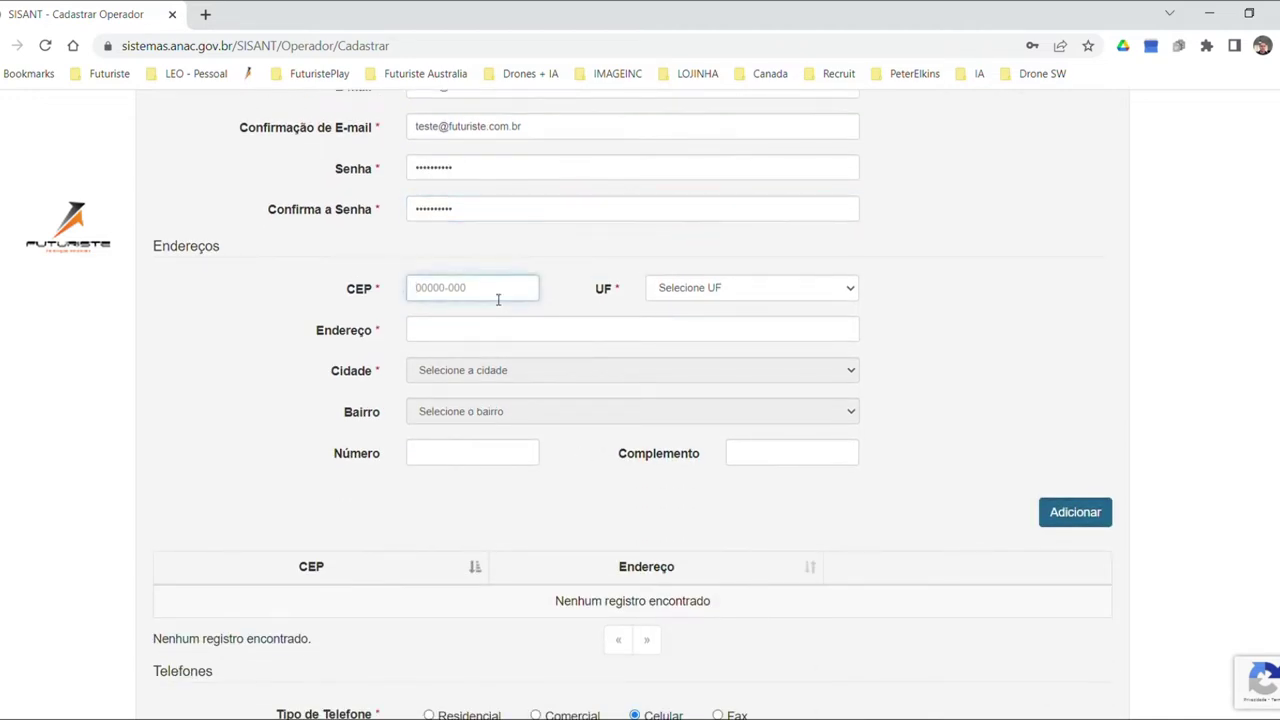
pyautogui.write('04204-000')
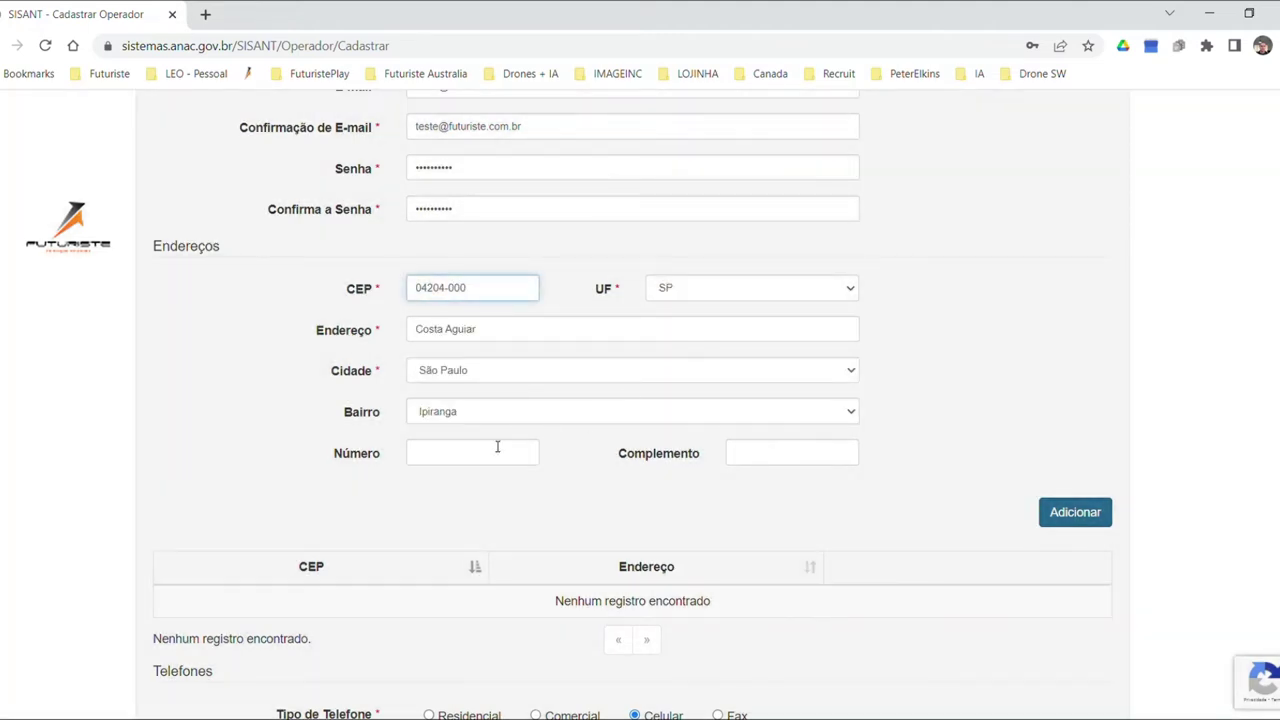
pyautogui.click(488, 461)
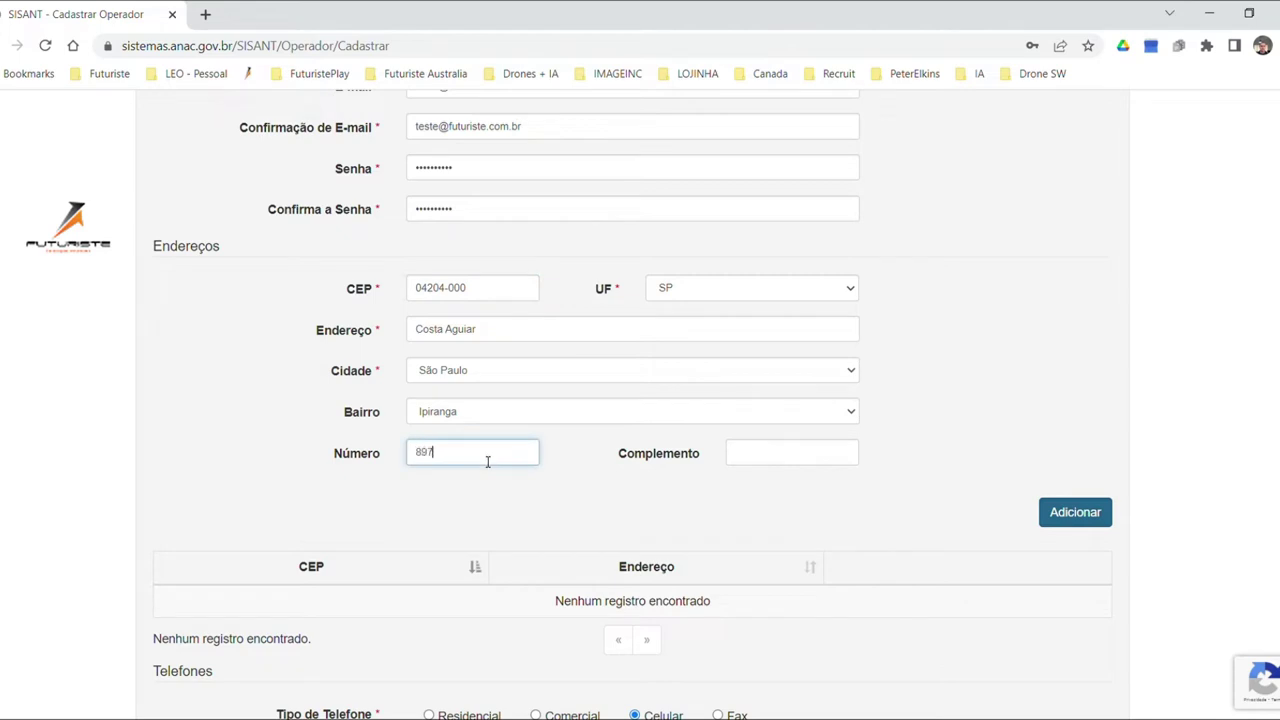
pyautogui.click(1075, 513)
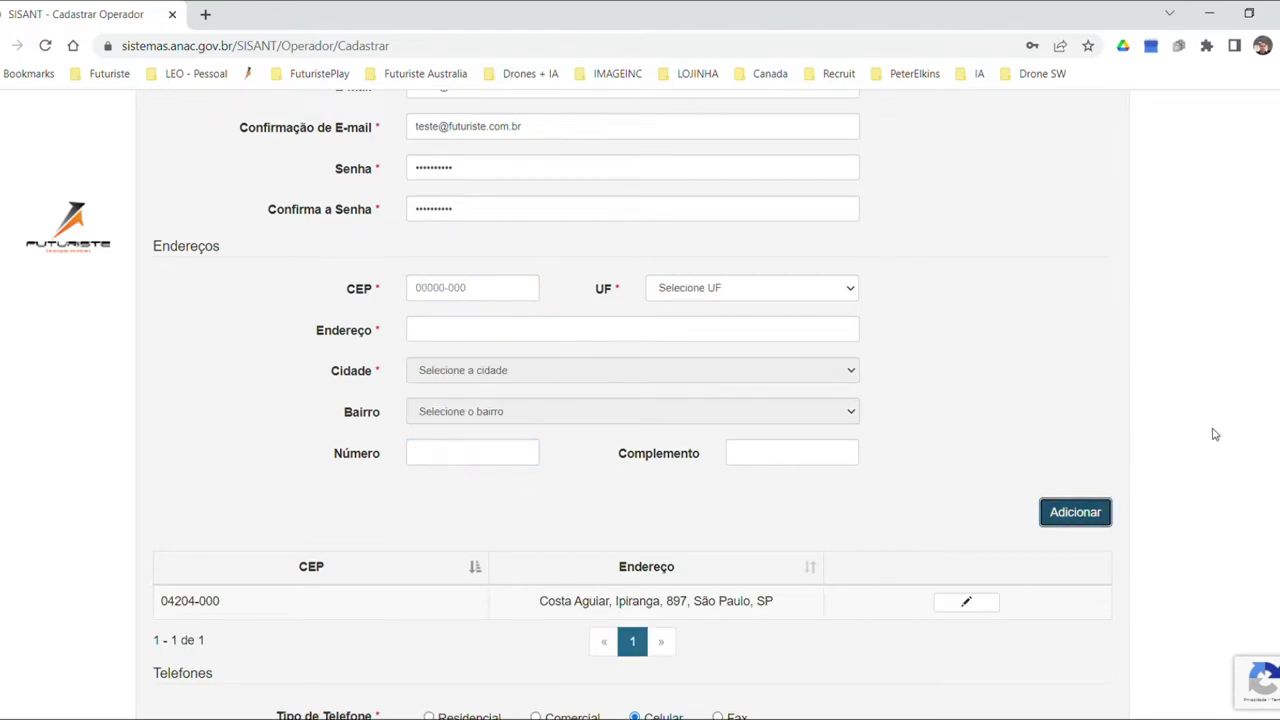
# Add the operator's mobile number with its area code to the Telefones list.
pyautogui.scroll(-4, 1210, 425)
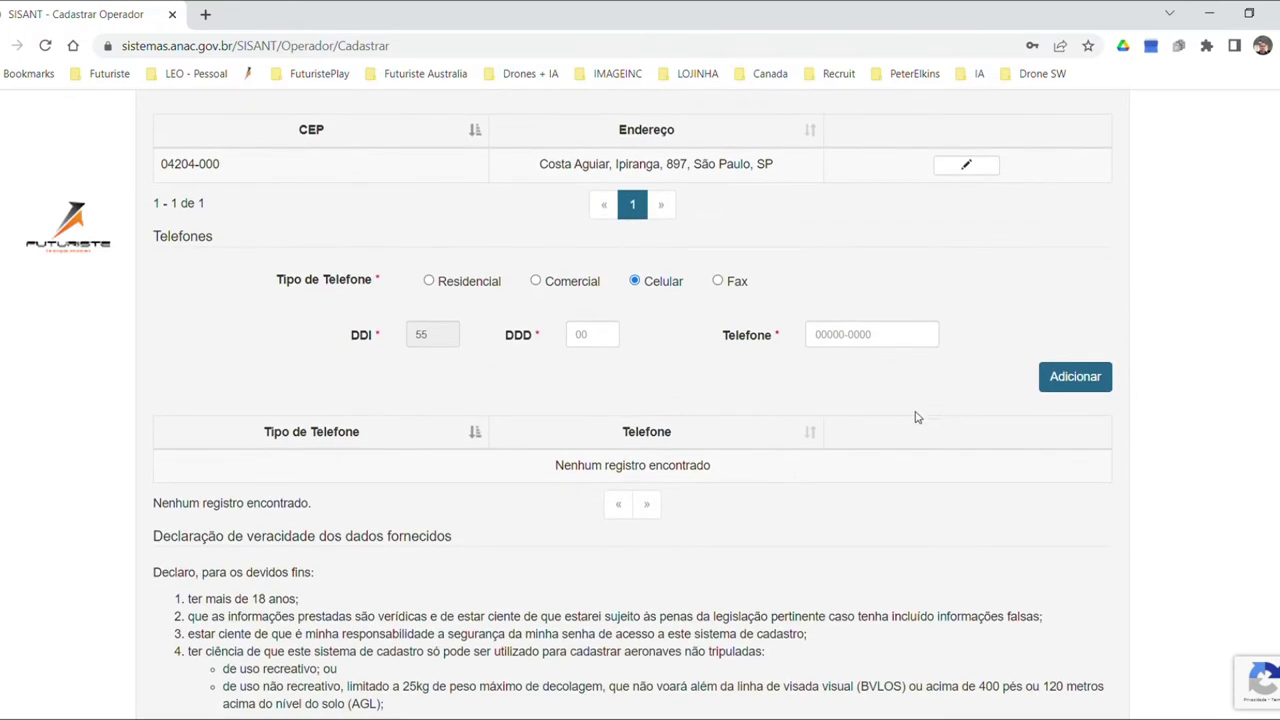
pyautogui.click(568, 341)
pyautogui.click(888, 342)
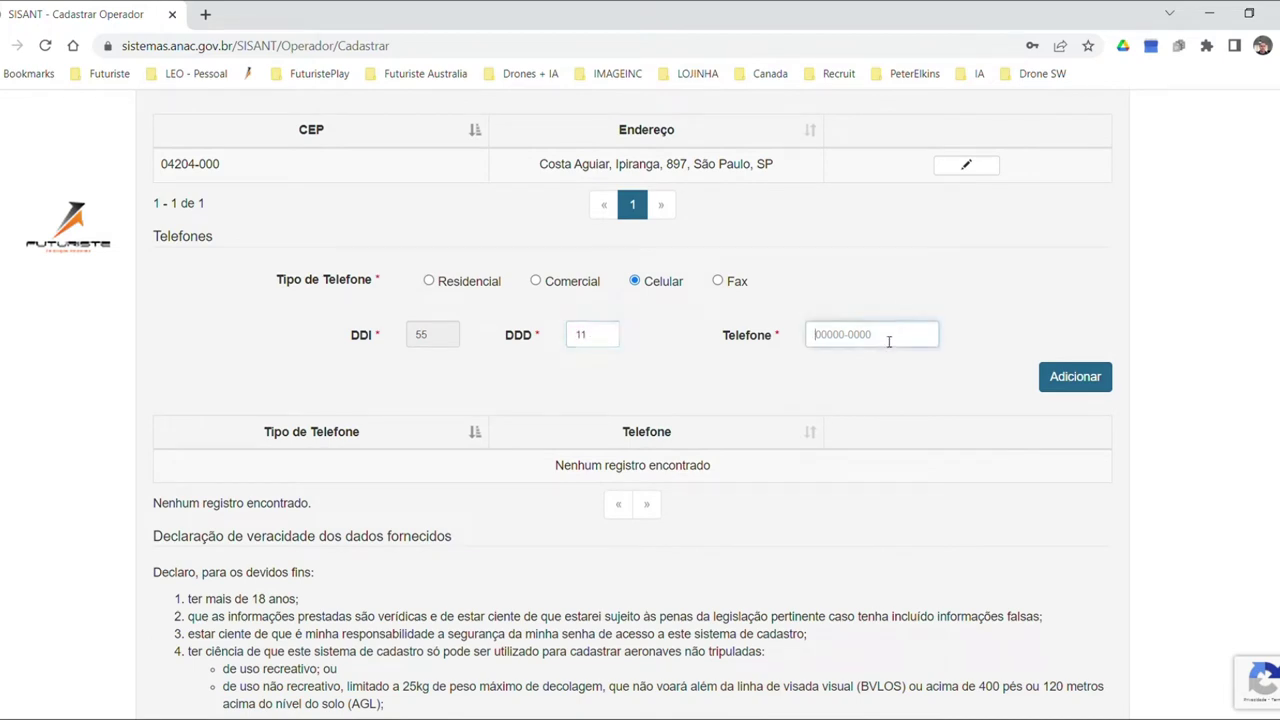
pyautogui.click(1065, 383)
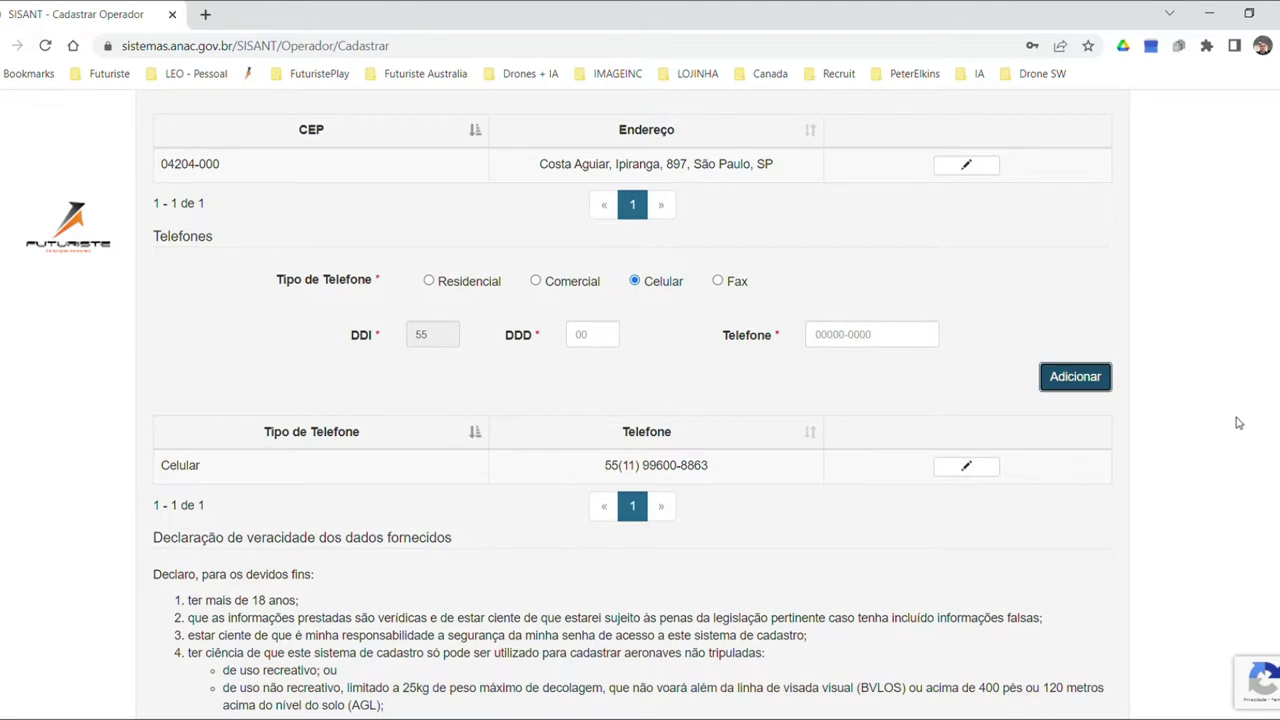
# Tick 'Li e concordo' and submit the registration with 'Salvar e prosseguir'.
pyautogui.scroll(-2, 1238, 420)
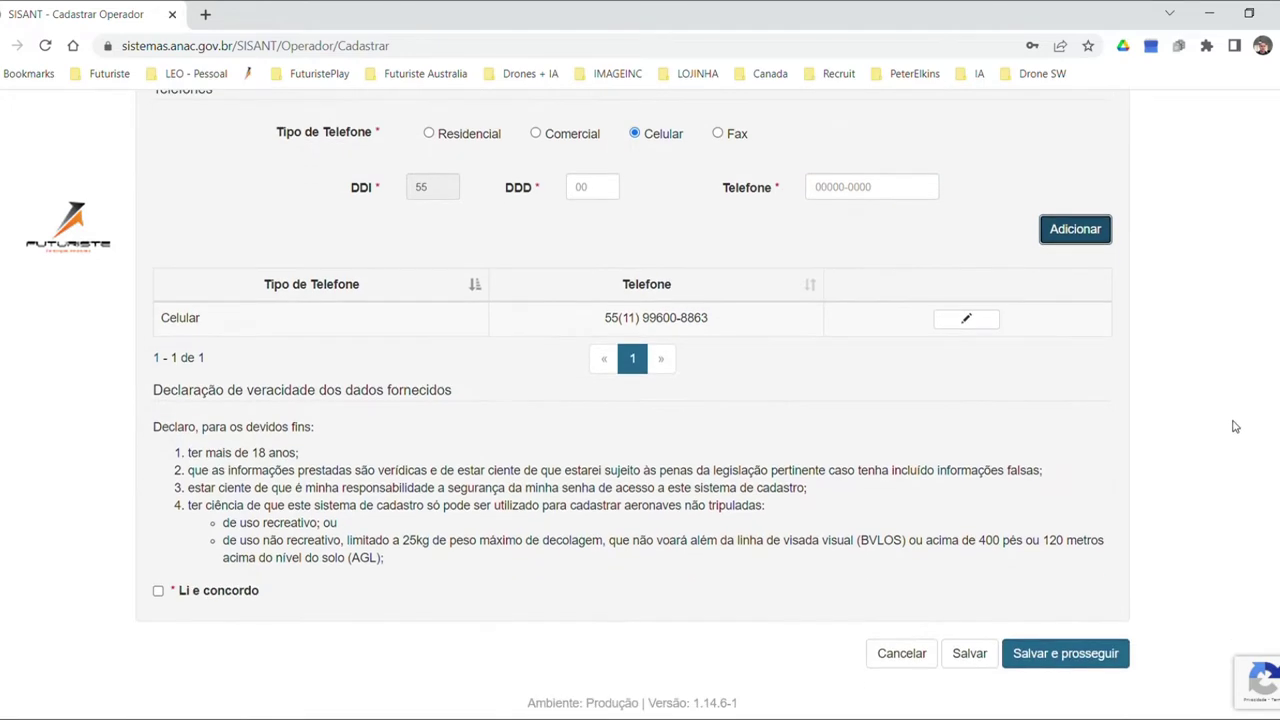
pyautogui.click(158, 592)
pyautogui.click(1060, 661)
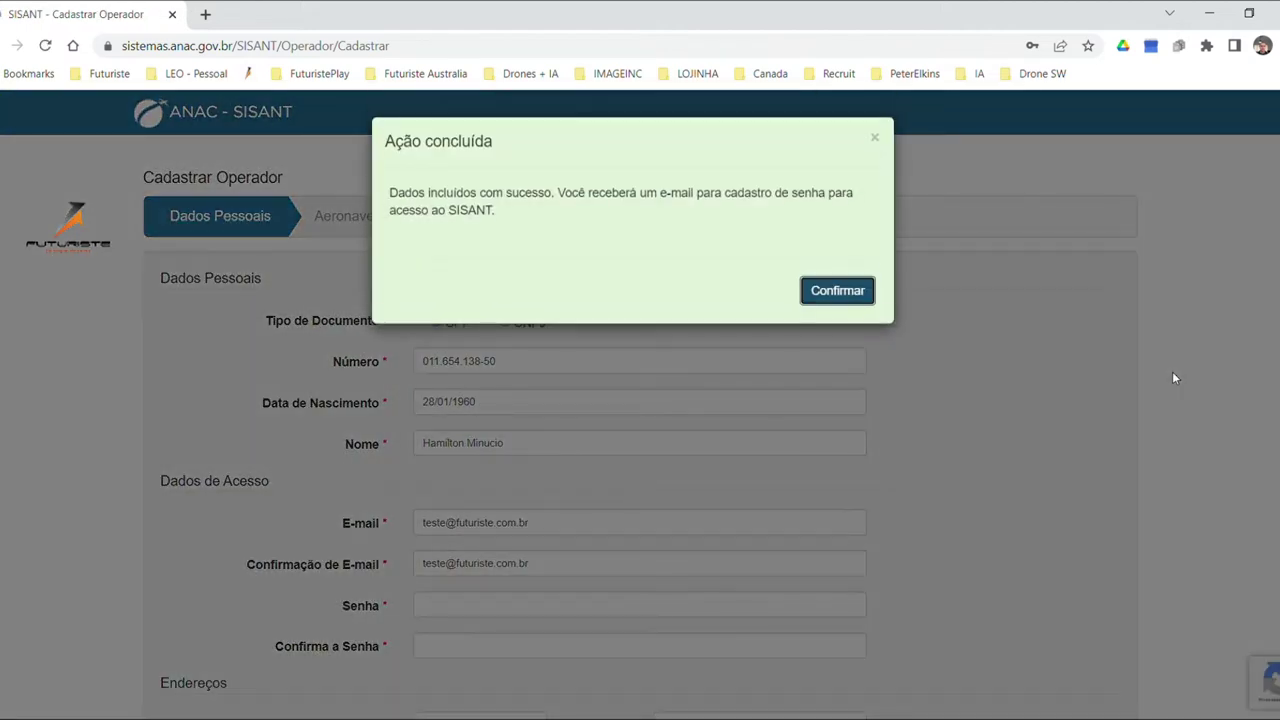
# Keep the suggested registration number and set a non-recreational DJI aircraft with model Outro.
pyautogui.click(837, 291)
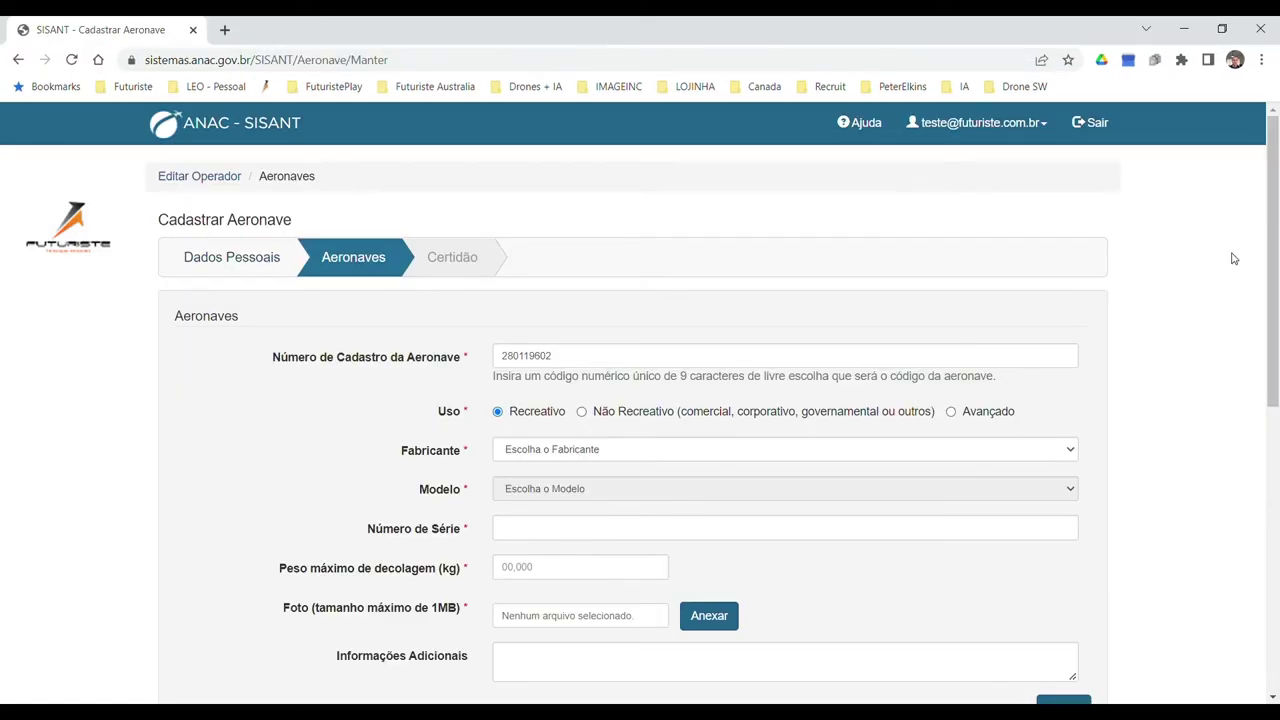
pyautogui.click(664, 363)
pyautogui.hotkey('ctrl', 'a')
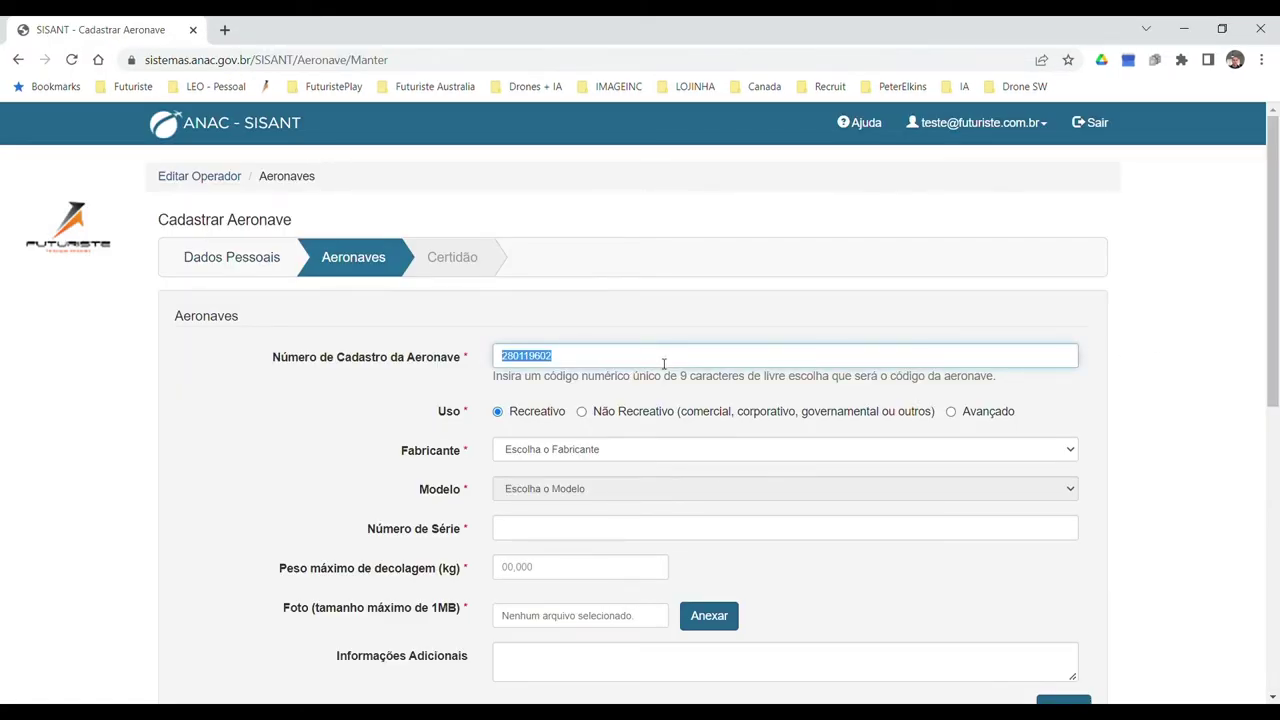
pyautogui.click(645, 359)
pyautogui.click(583, 413)
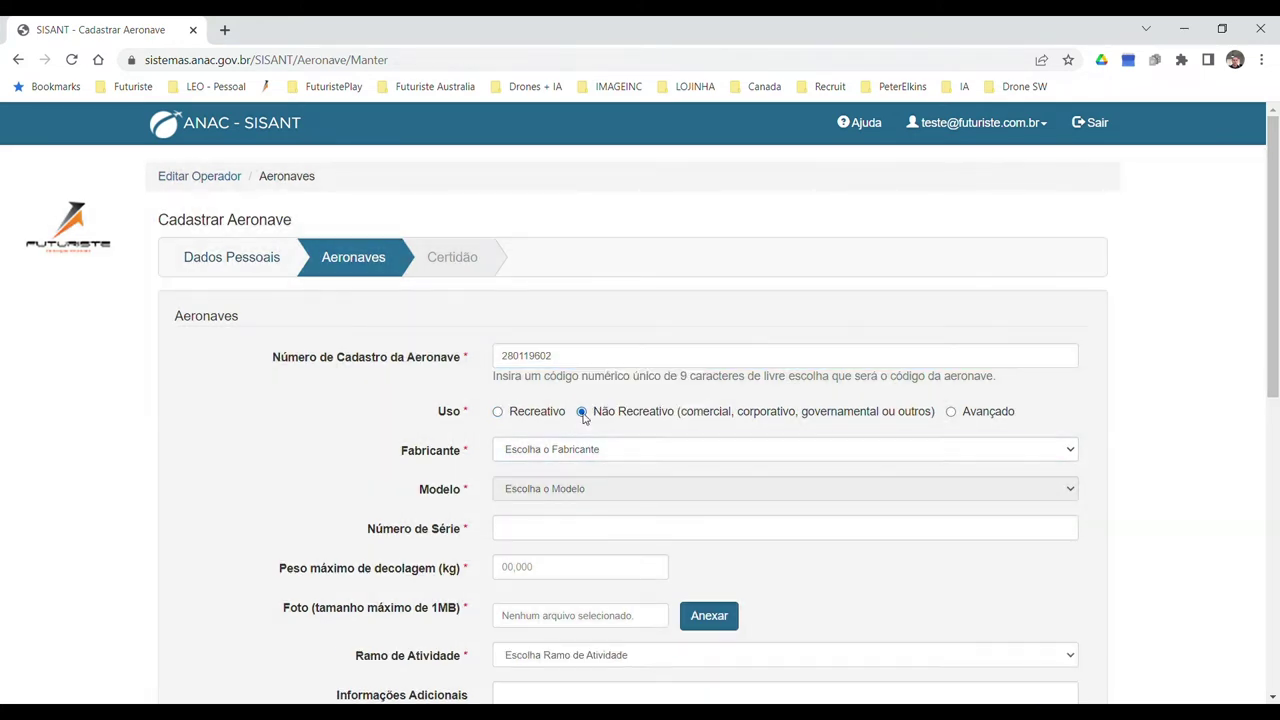
pyautogui.click(651, 449)
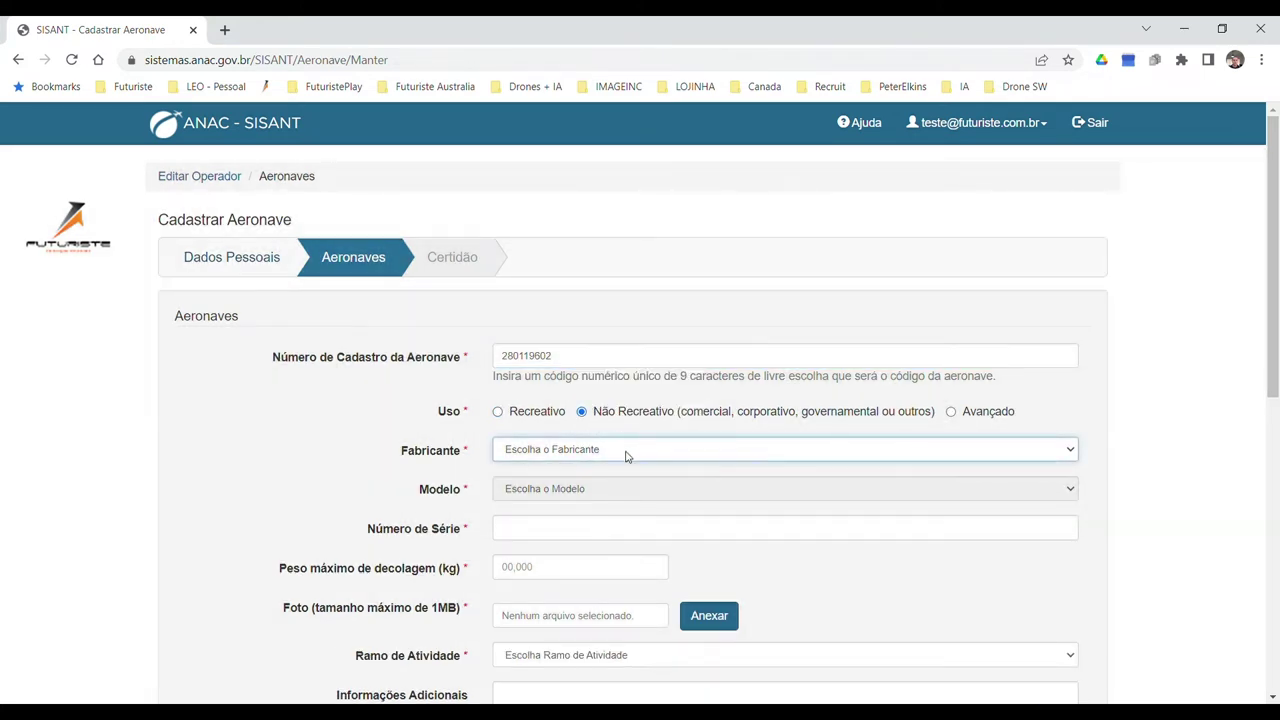
pyautogui.click(583, 491)
pyautogui.click(620, 489)
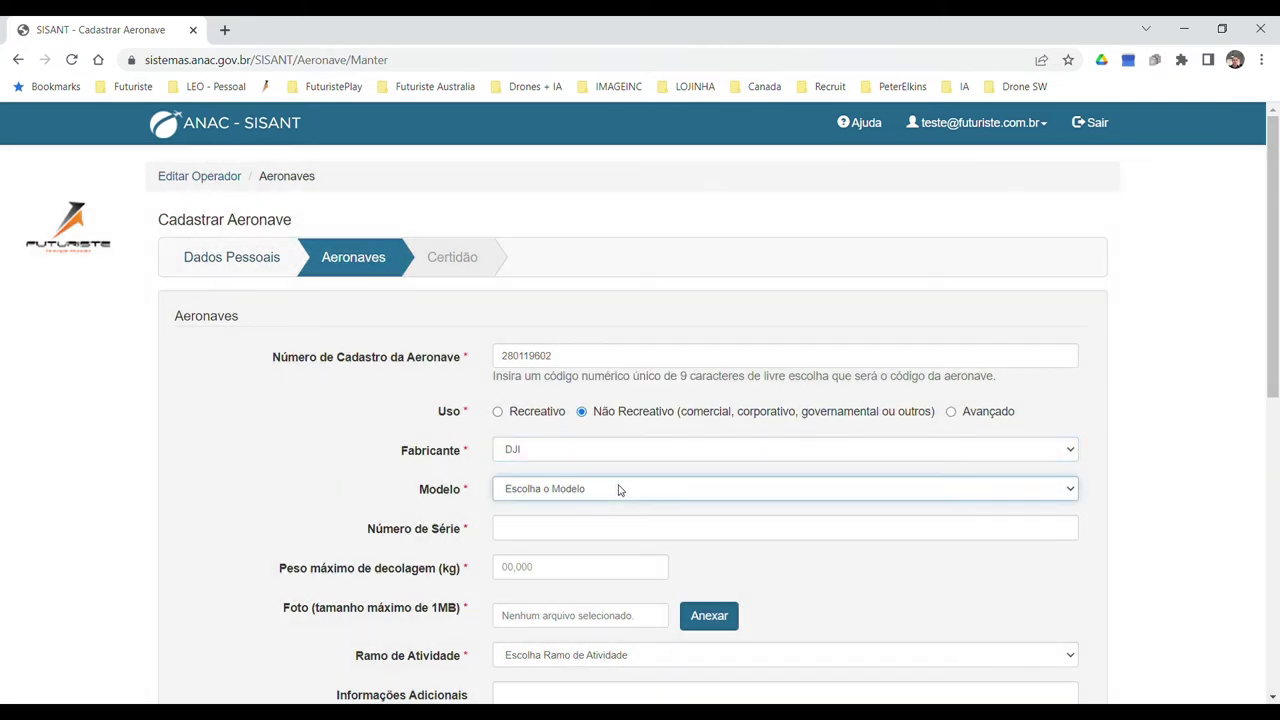
pyautogui.click(626, 527)
# Fill in model name, serial number and 1 kg takeoff weight, and attach mini2.jpg.
pyautogui.scroll(-2, 746, 471)
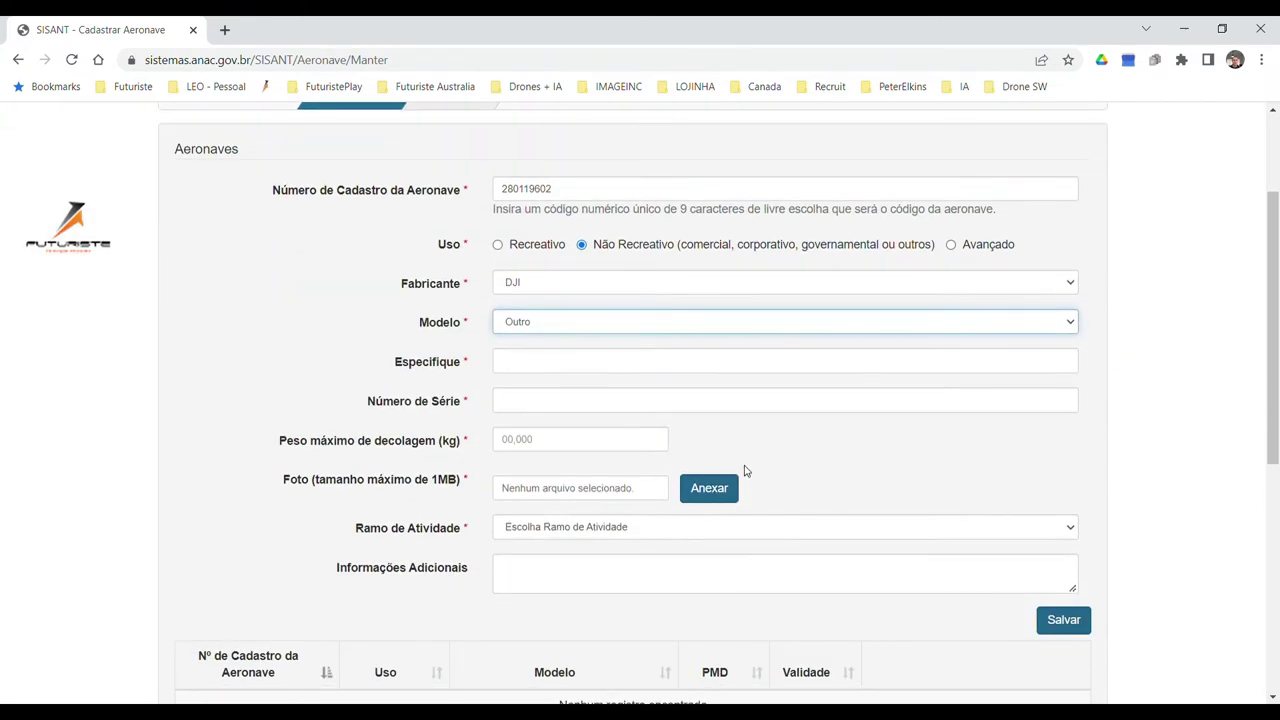
pyautogui.click(675, 366)
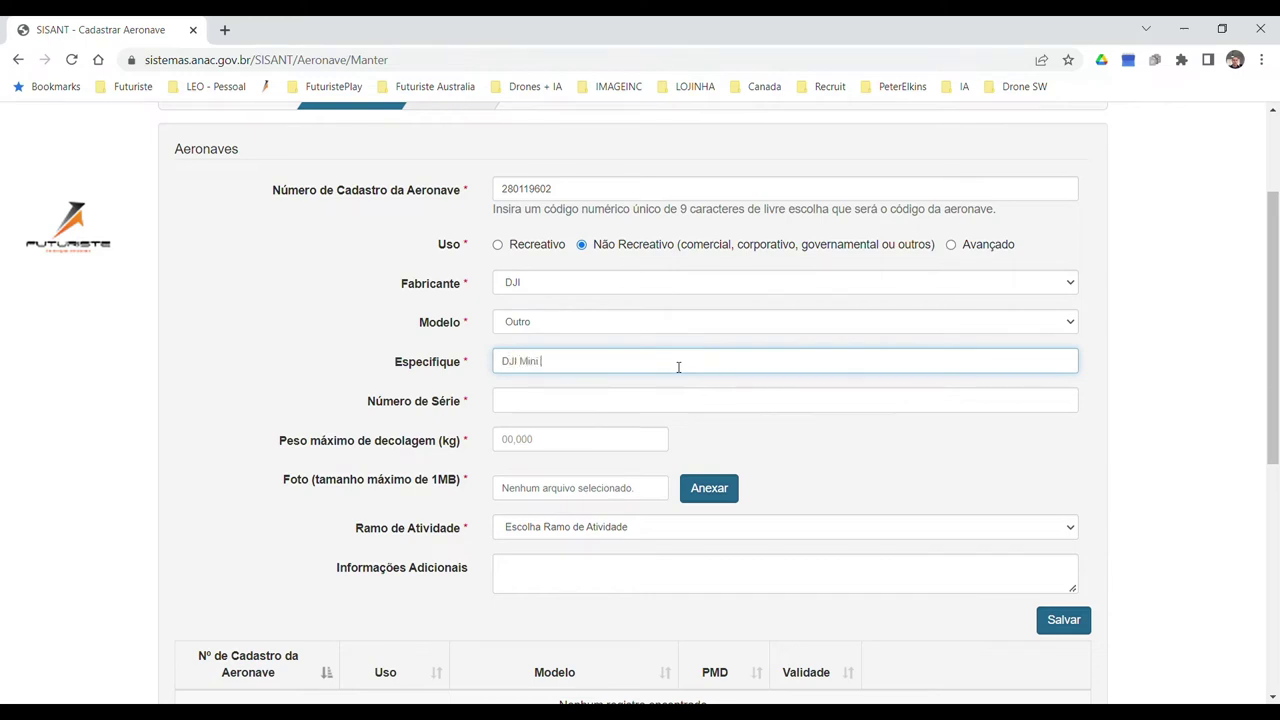
pyautogui.click(632, 406)
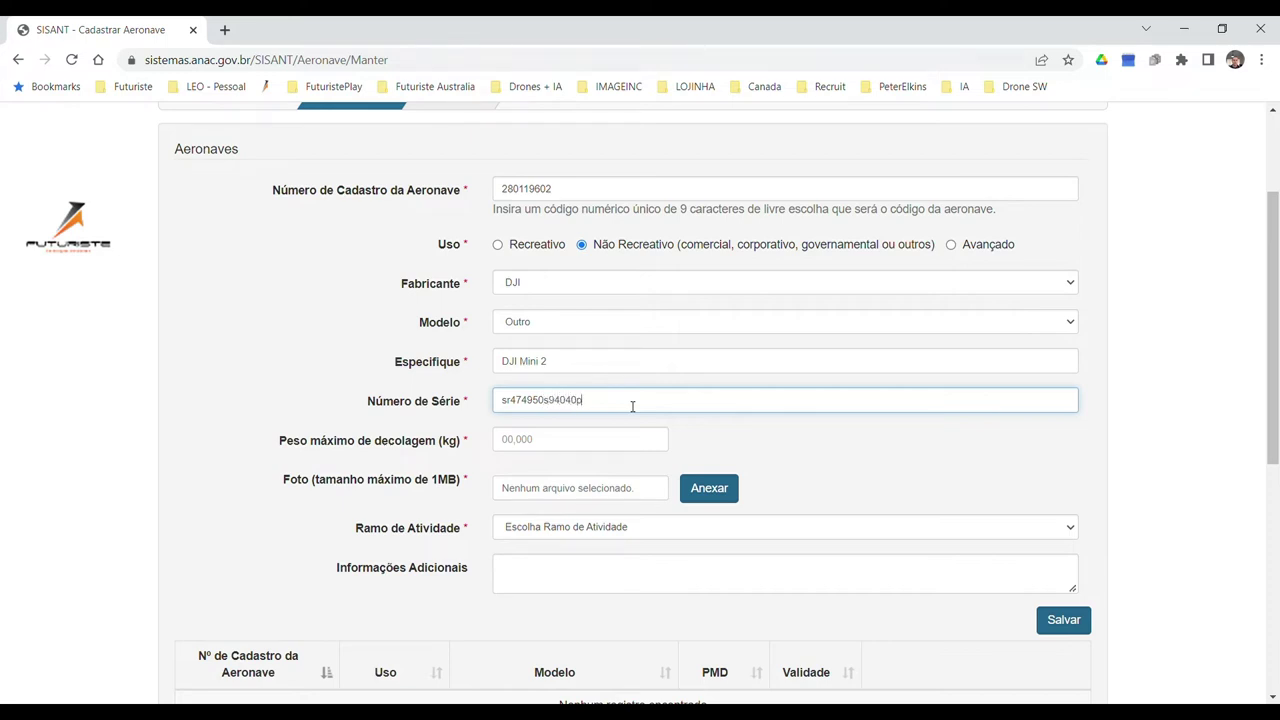
pyautogui.click(600, 450)
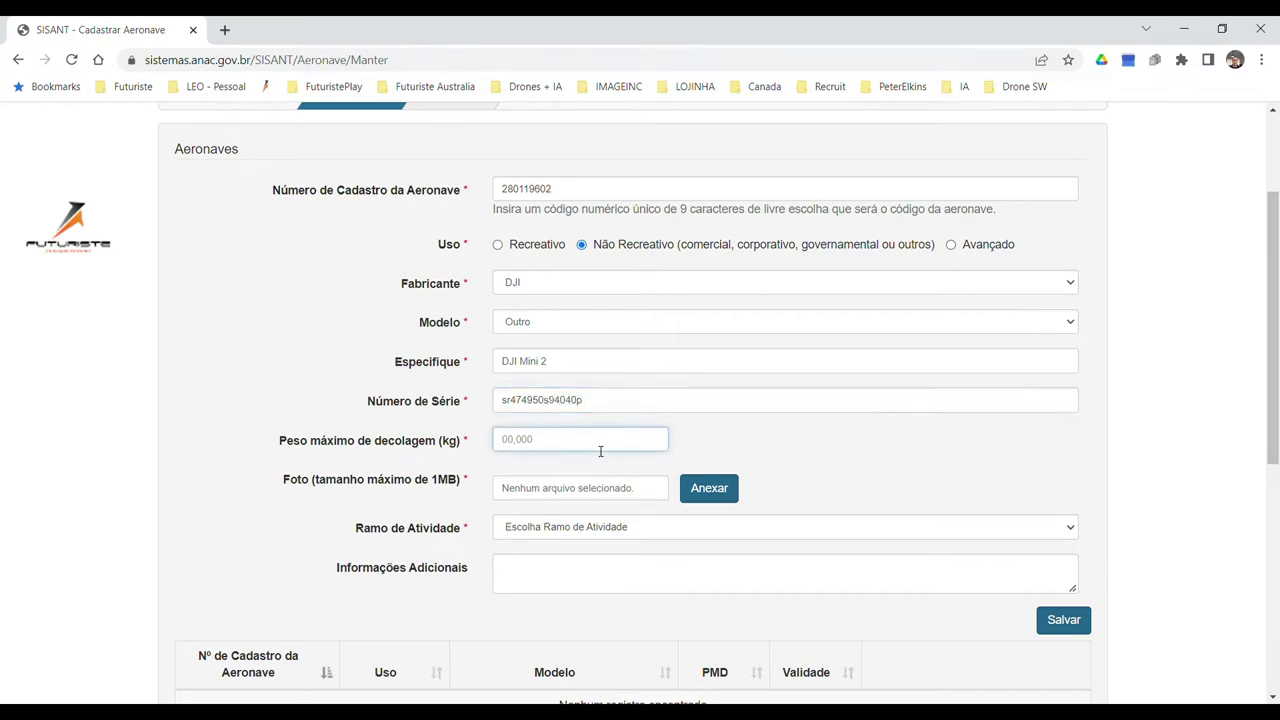
pyautogui.write('1')
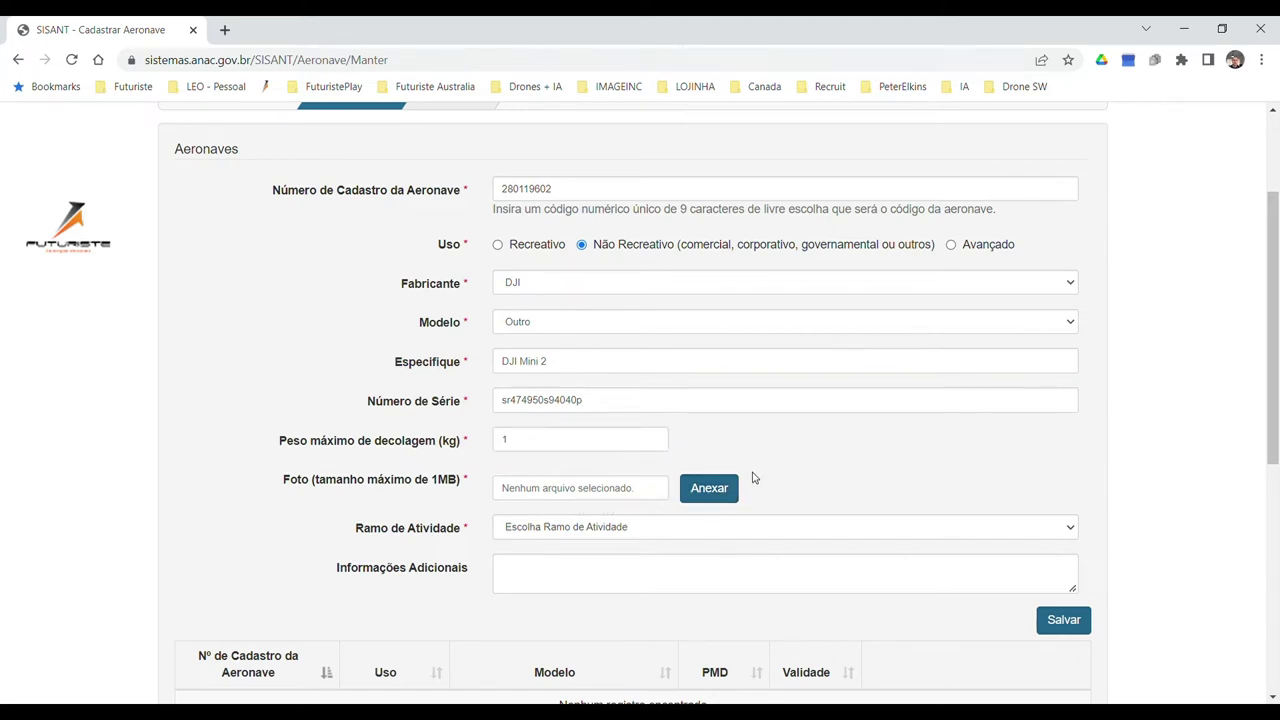
pyautogui.click(717, 490)
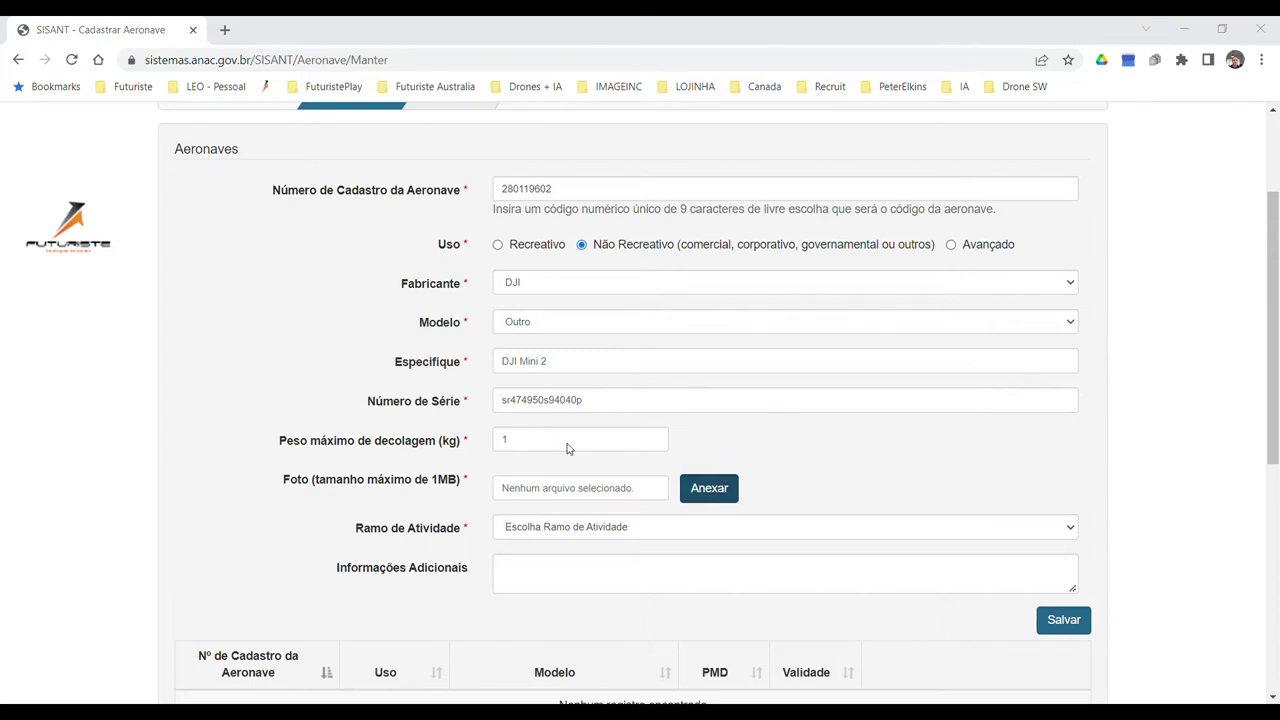
pyautogui.press('Return')
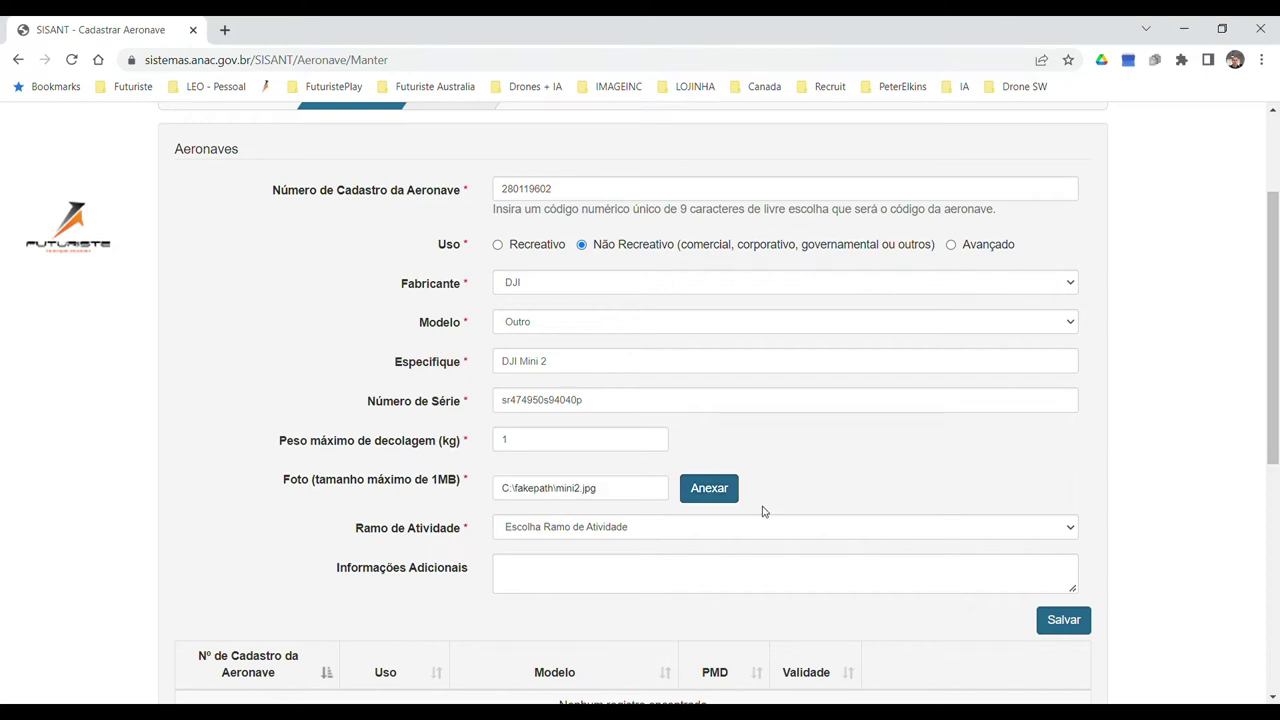
# Set Ramo de Atividade to Aerofotografia and save the aircraft.
pyautogui.scroll(-2, 1094, 457)
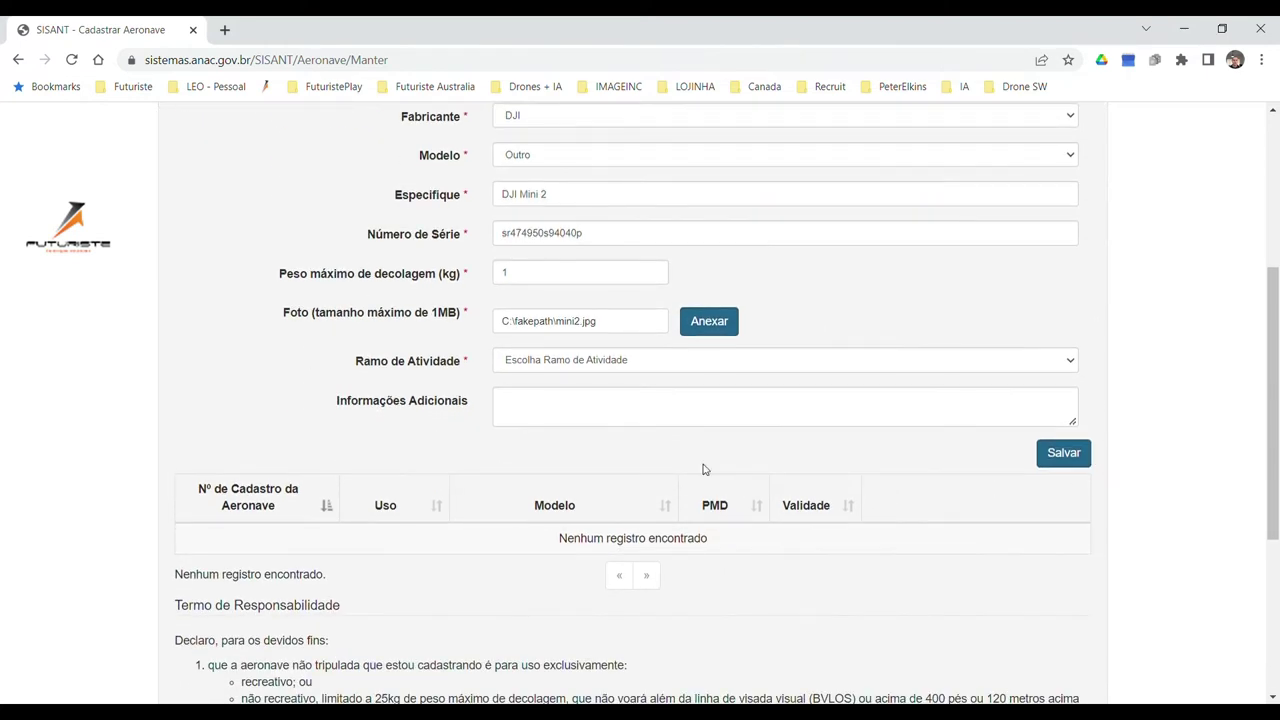
pyautogui.click(733, 366)
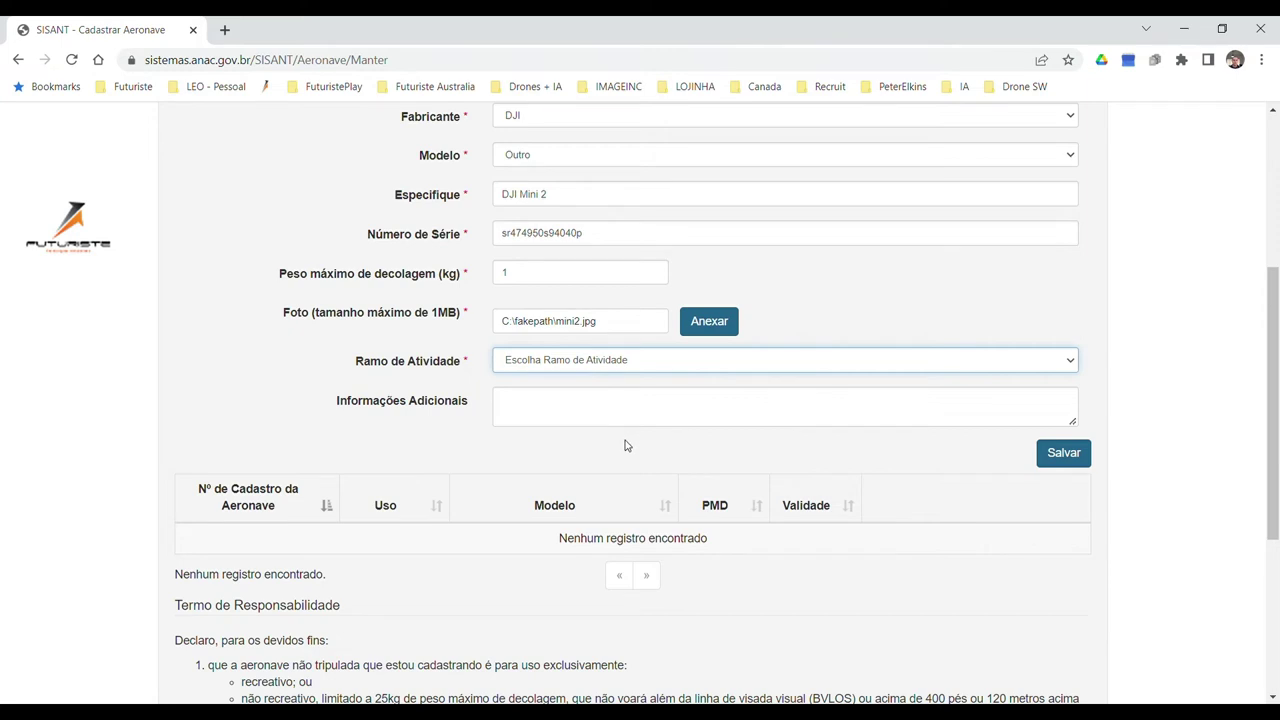
pyautogui.press('Down')
pyautogui.click(740, 411)
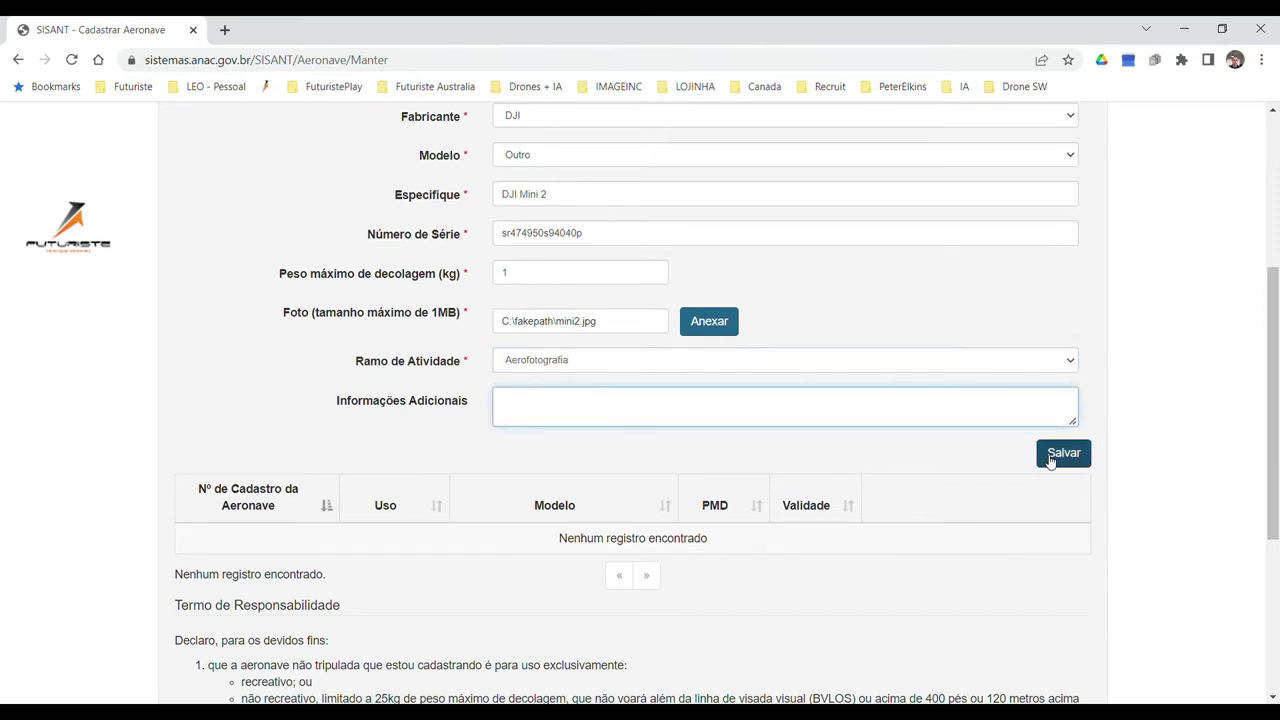
pyautogui.click(1062, 454)
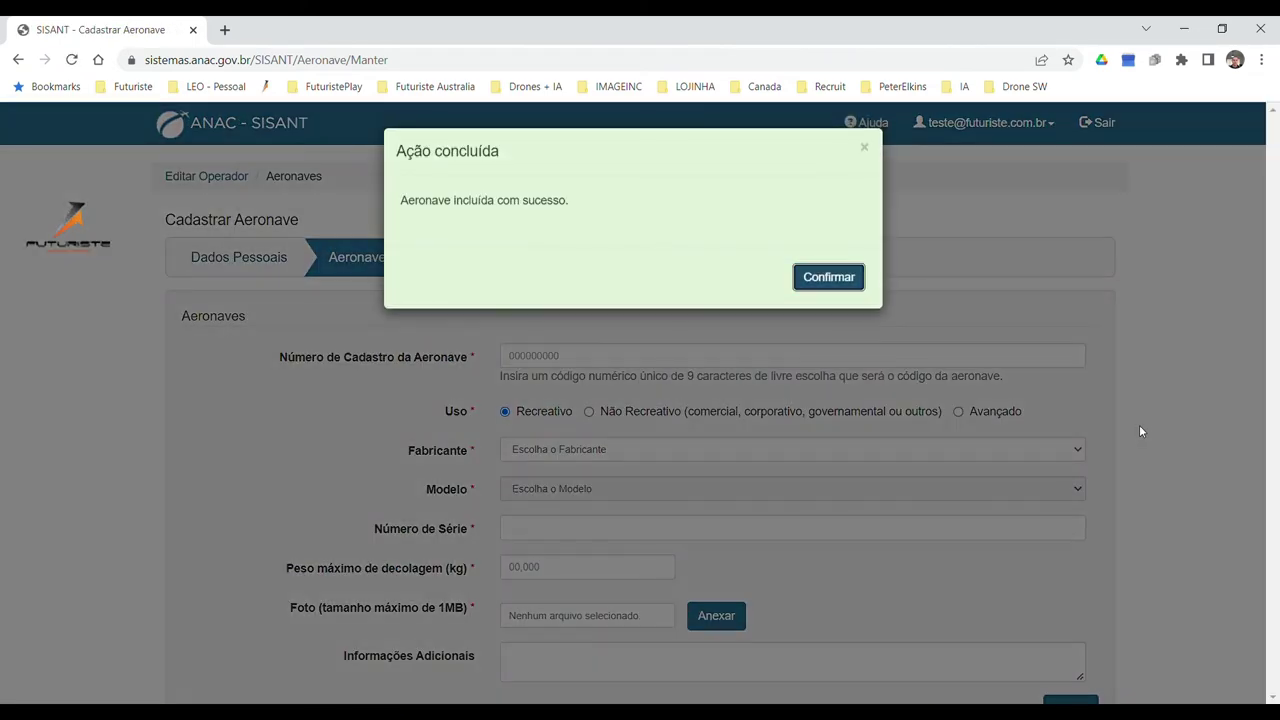
# Agree to the responsibility terms under the DJI Mini 2 listing, then save and confirm.
pyautogui.click(840, 278)
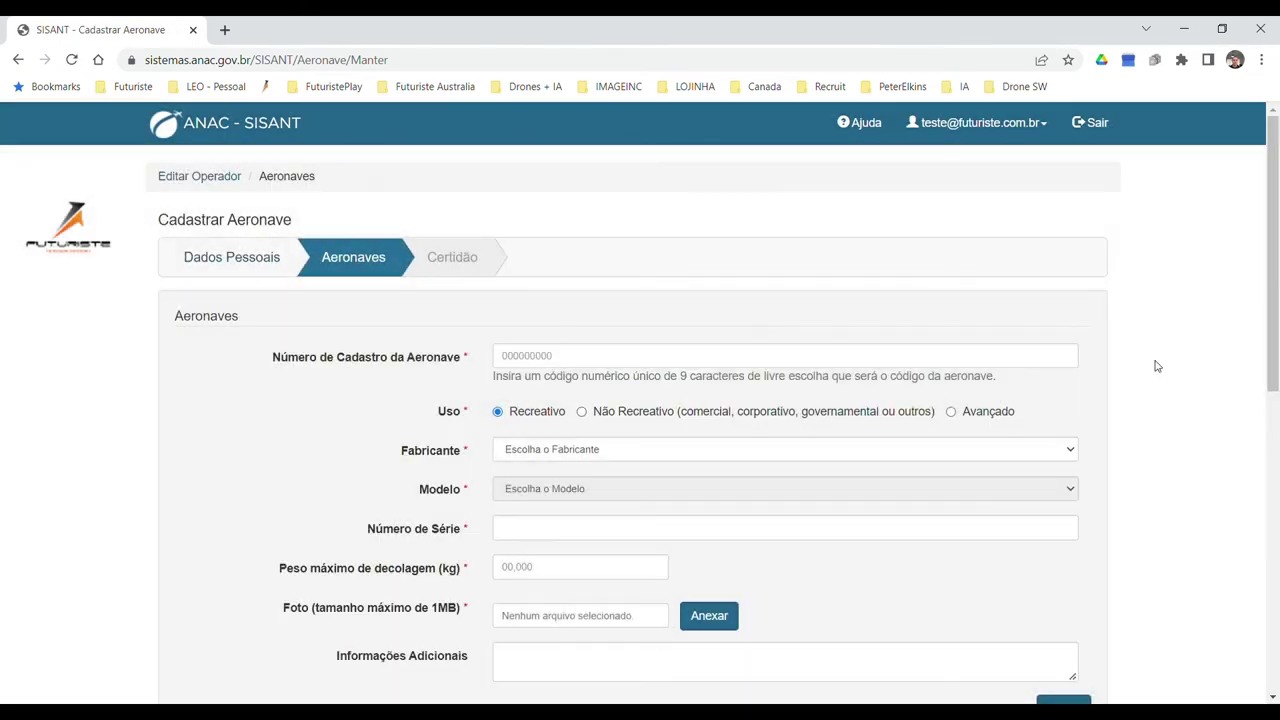
pyautogui.scroll(-6, 1168, 373)
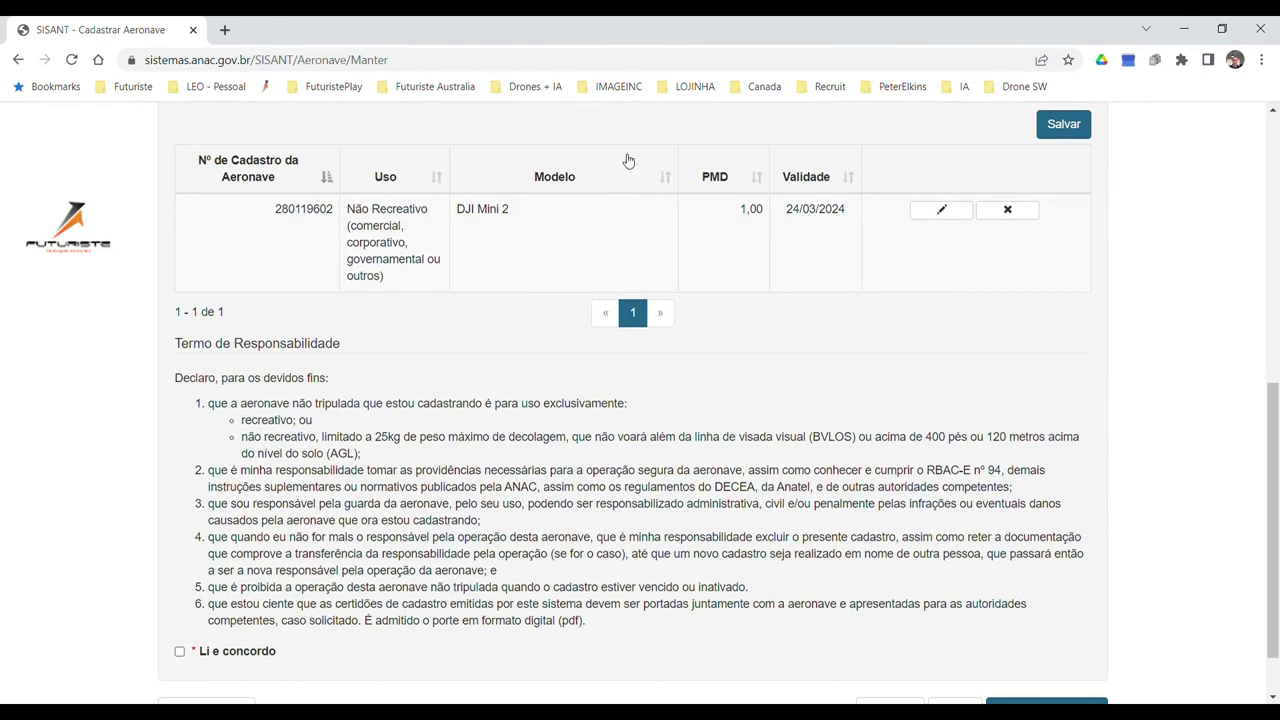
pyautogui.scroll(-1, 1046, 325)
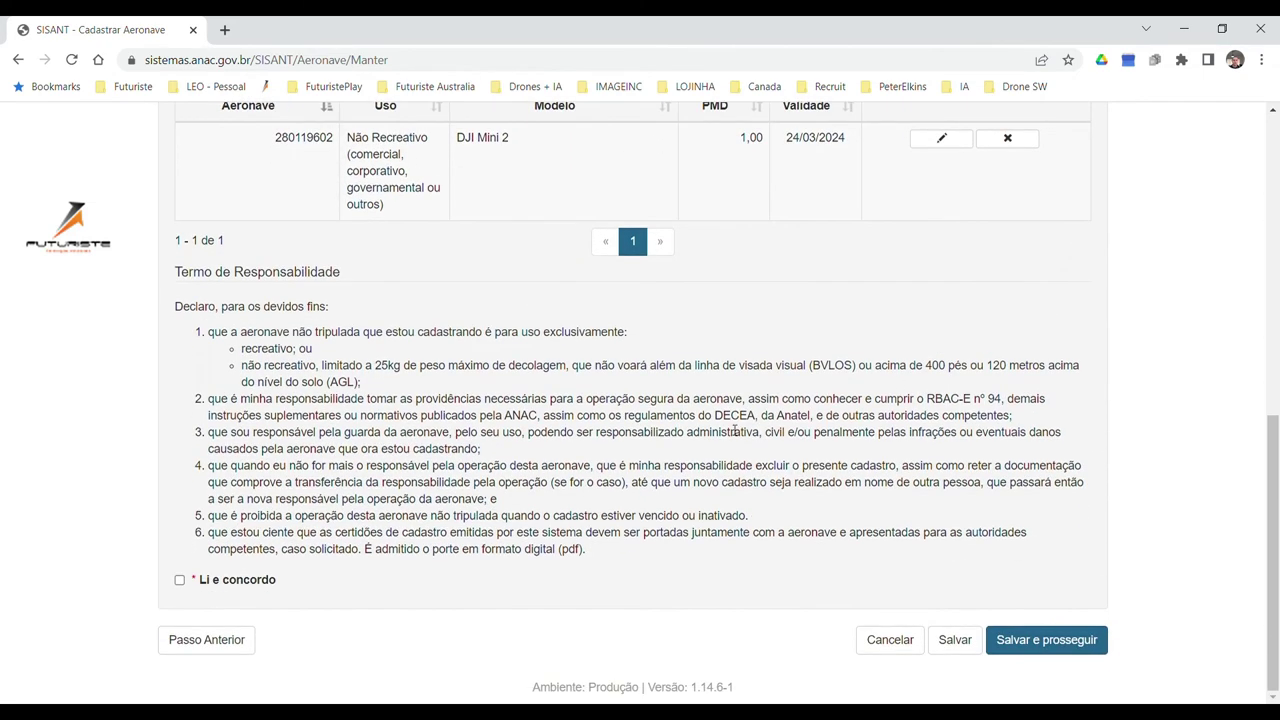
pyautogui.click(179, 580)
pyautogui.click(1068, 643)
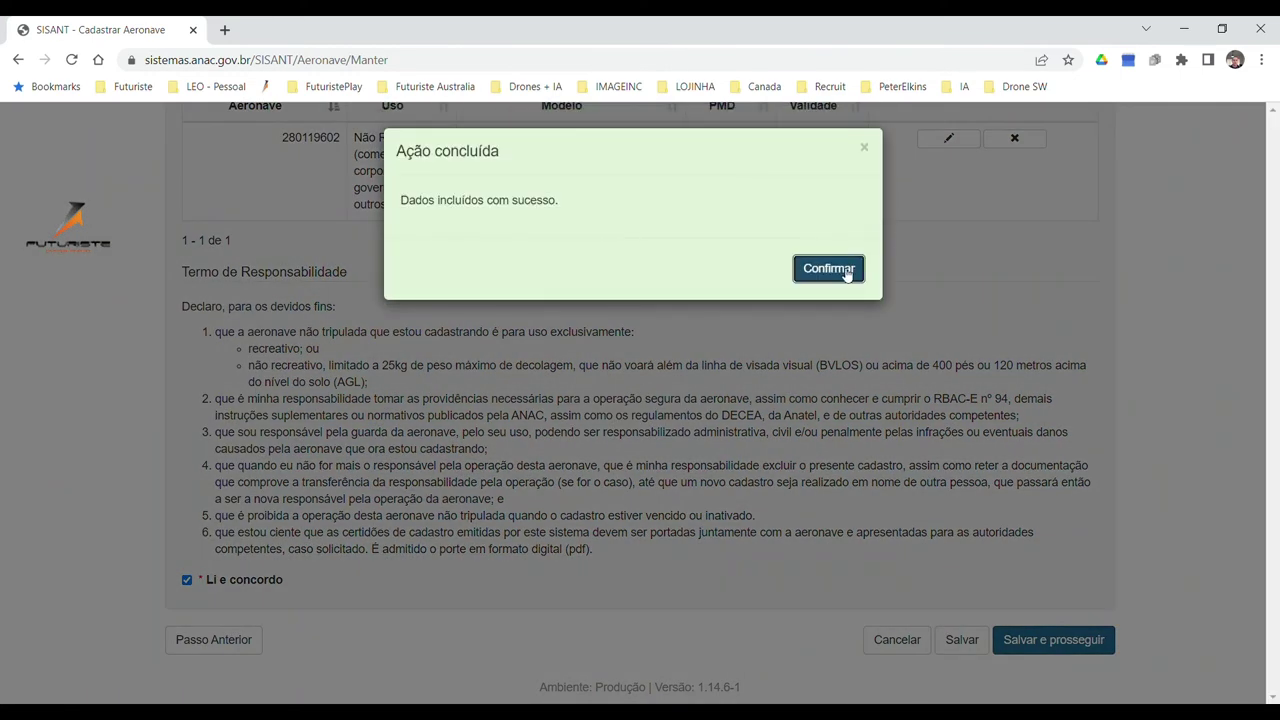
pyautogui.click(846, 272)
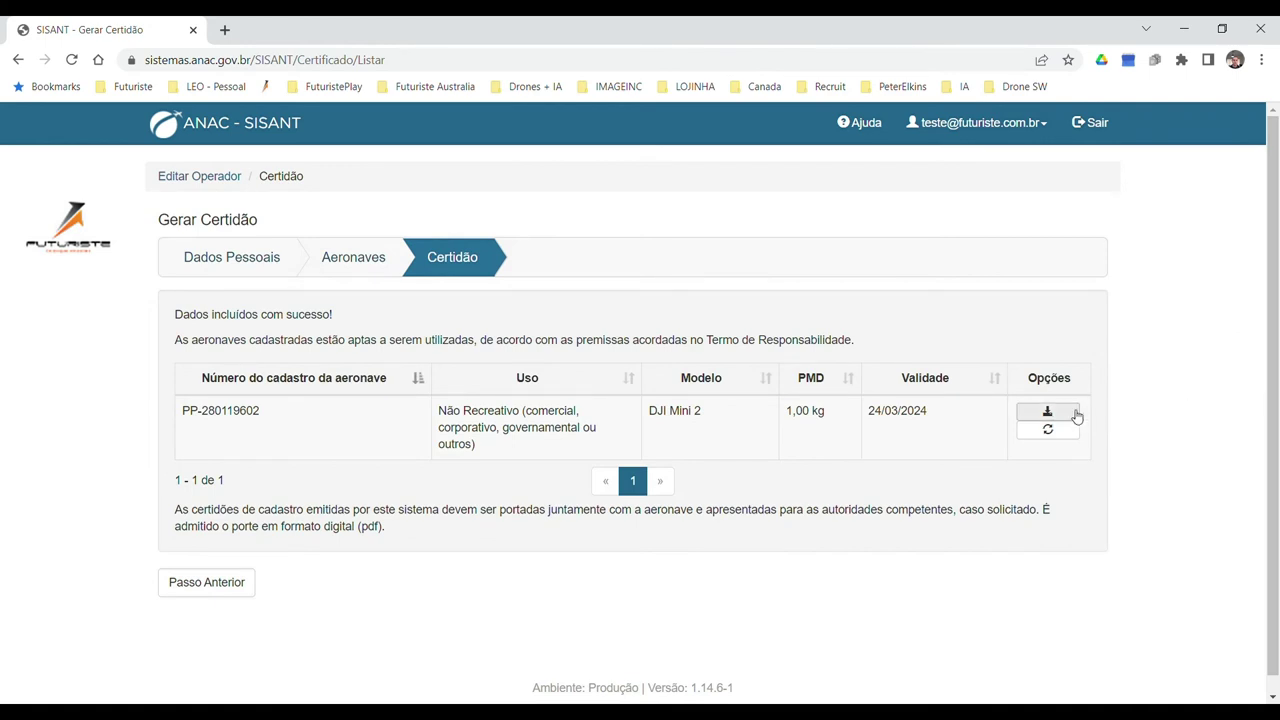
# Download the aircraft's certificate from Opções and open the PDF.
pyautogui.click(1048, 412)
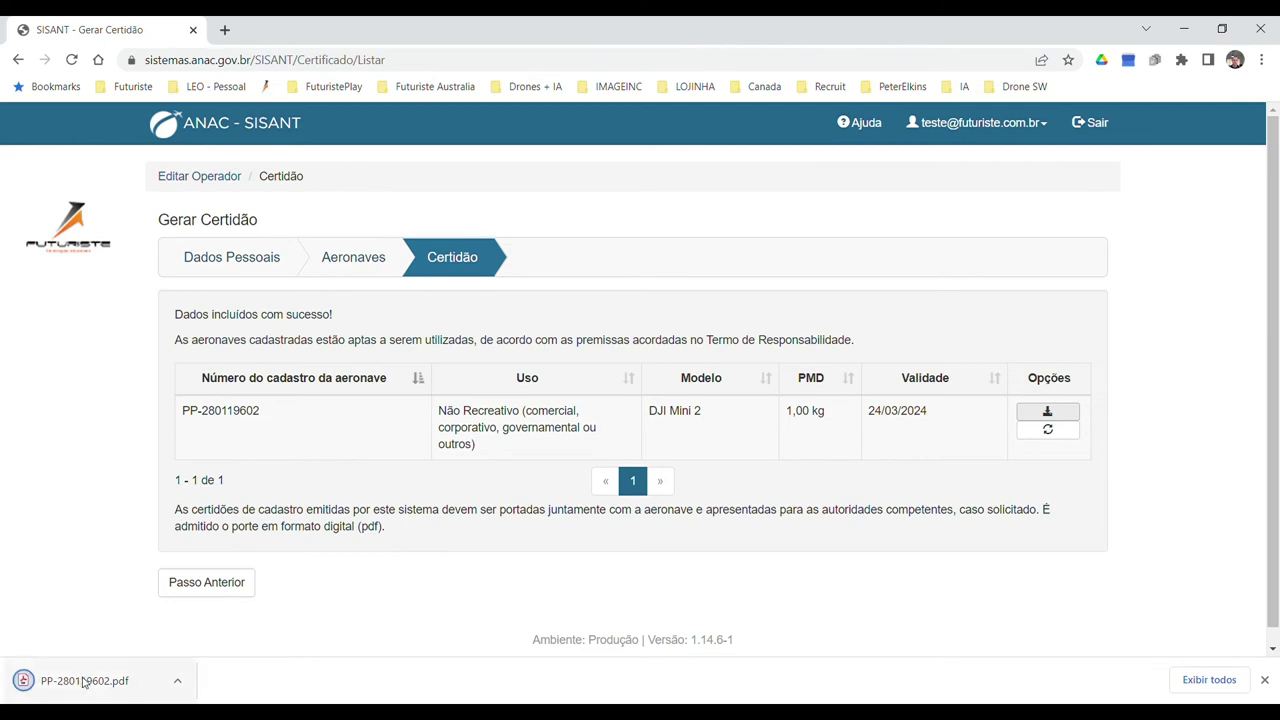
pyautogui.click(103, 688)
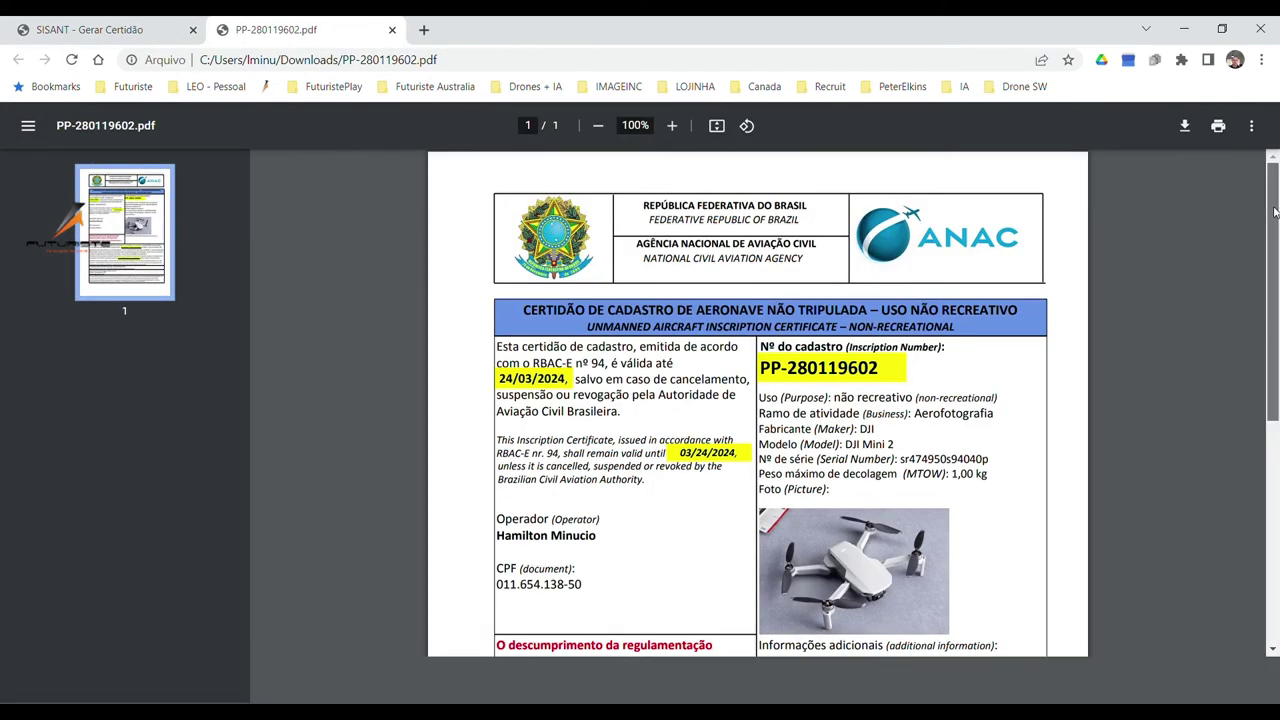
# Review the certificate PDF and highlight the aircraft's inscription number.
pyautogui.moveTo(1275, 212); pyautogui.dragTo(1260, 475)
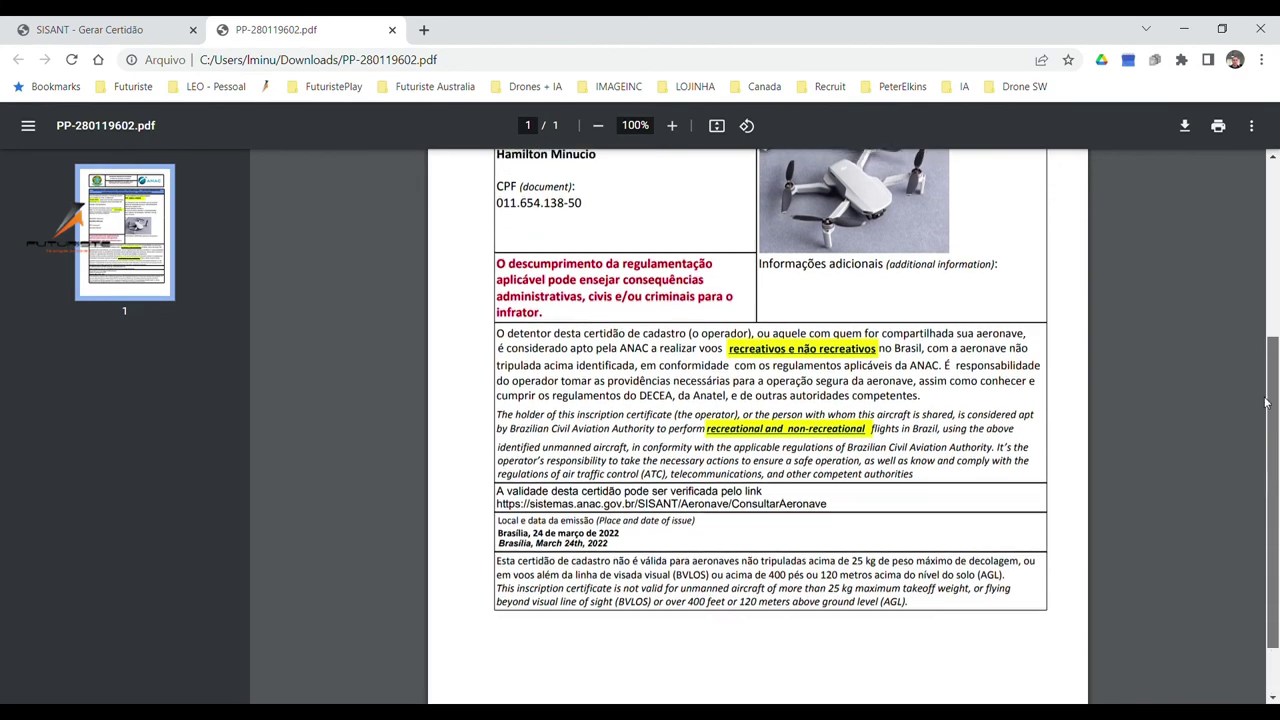
pyautogui.scroll(4, 1260, 475)
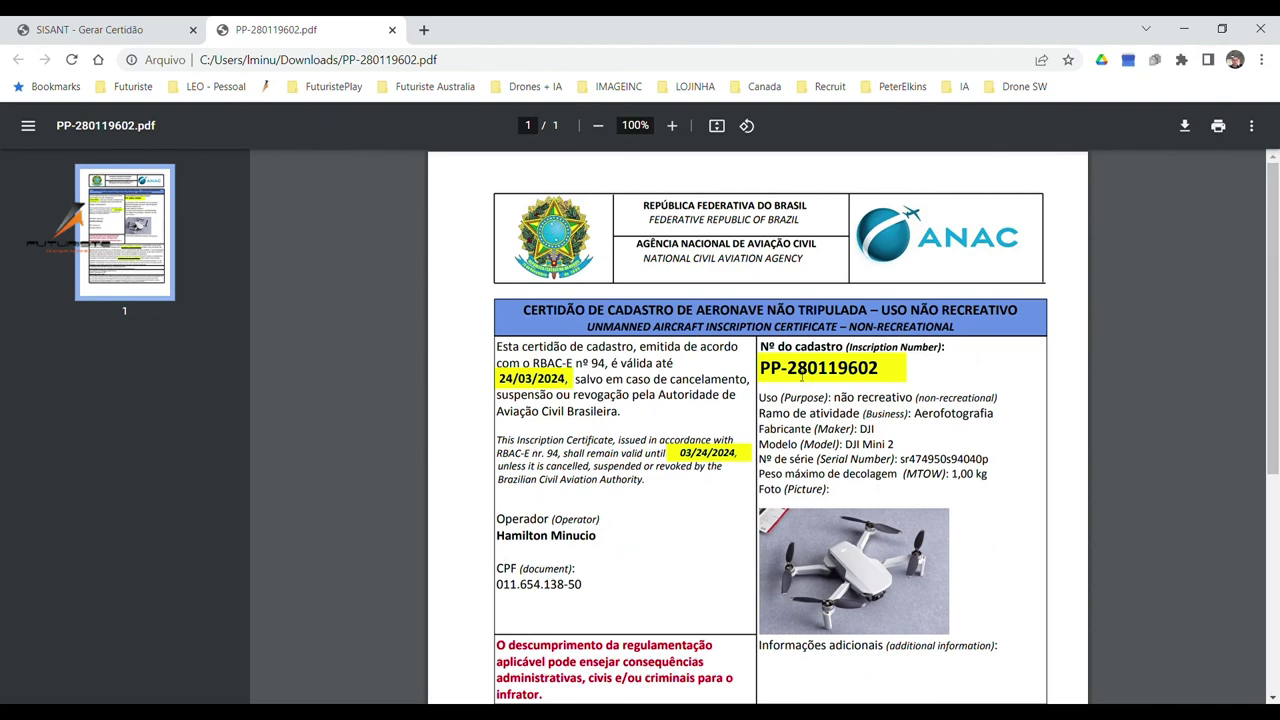
pyautogui.moveTo(767, 378); pyautogui.dragTo(902, 378)
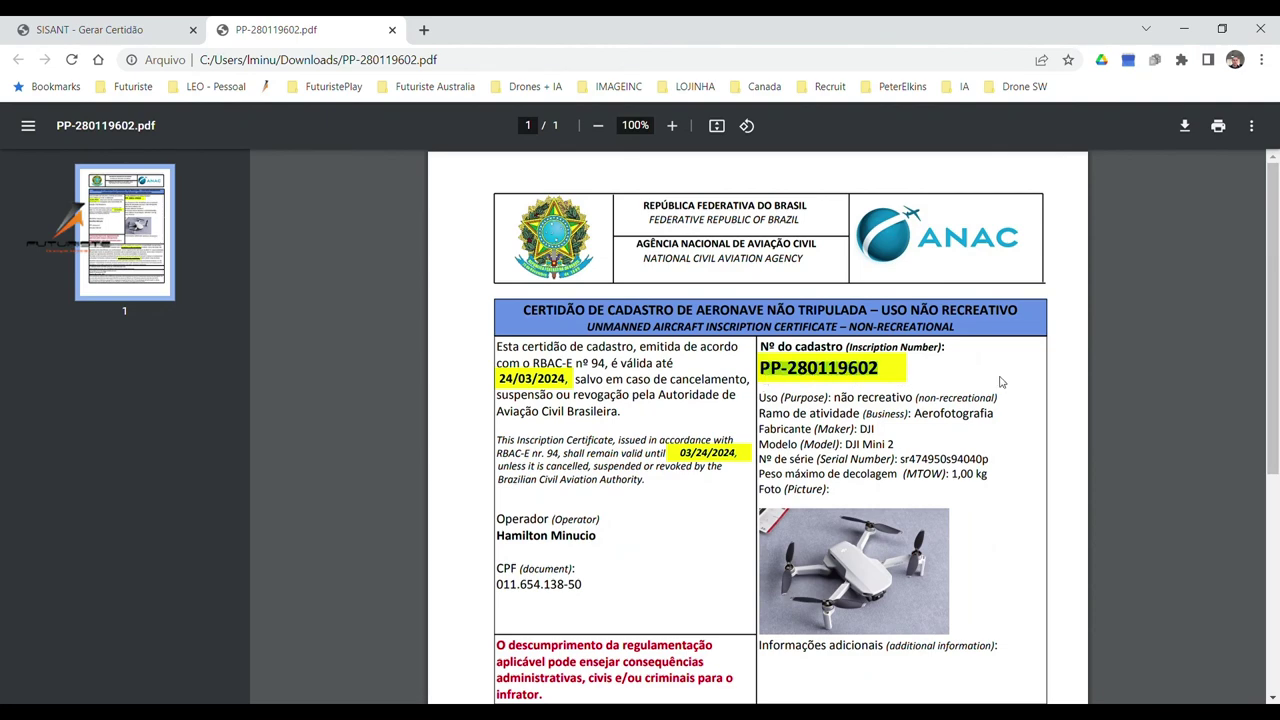
# Open the password-setup link from the SISANT e-mail in the webmail in a new tab.
pyautogui.hotkey('alt', 'Tab')
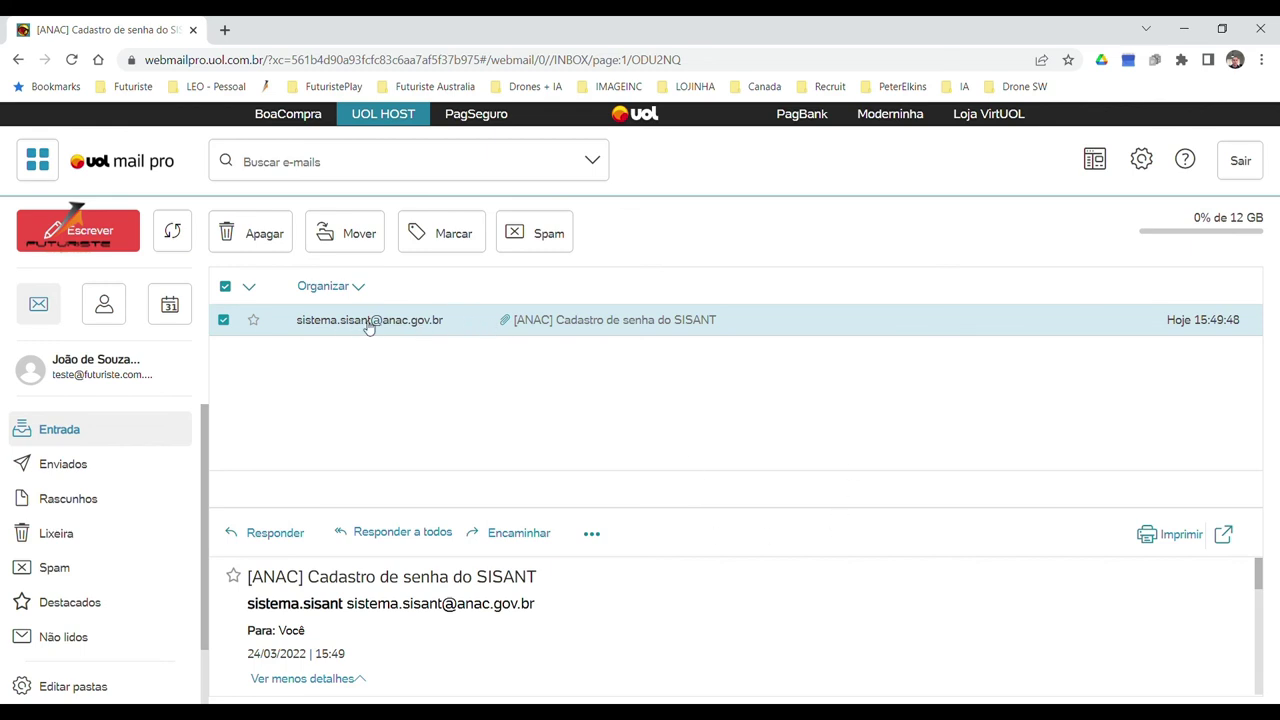
pyautogui.scroll(-2, 806, 617)
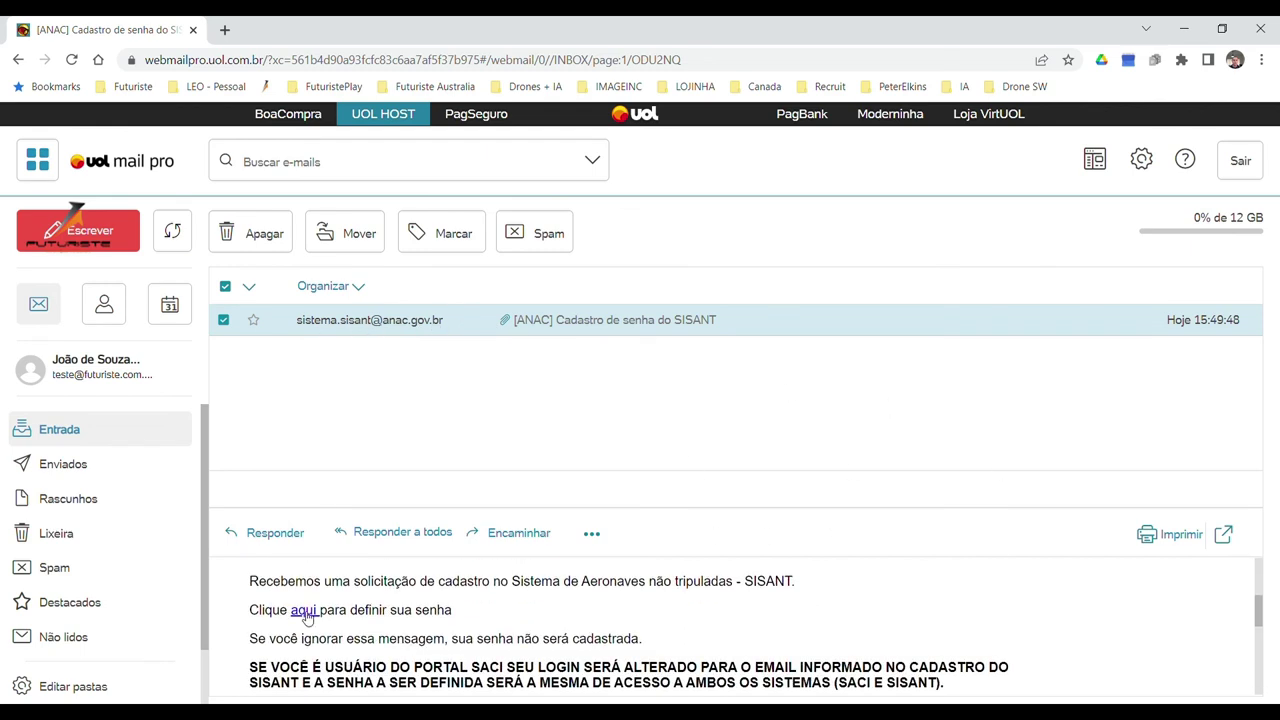
pyautogui.click(303, 611)
pyautogui.click(578, 355)
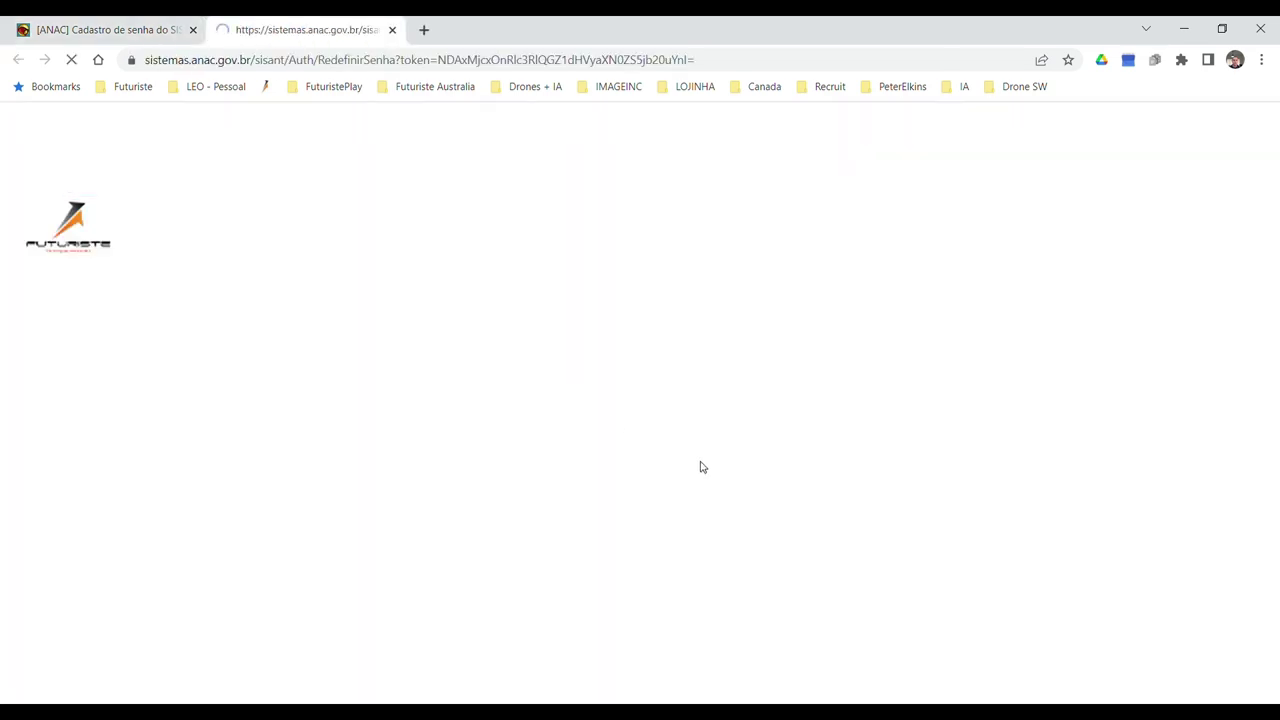
# Enter and confirm the new password, save it and acknowledge the change.
pyautogui.click(503, 235)
pyautogui.write('•')
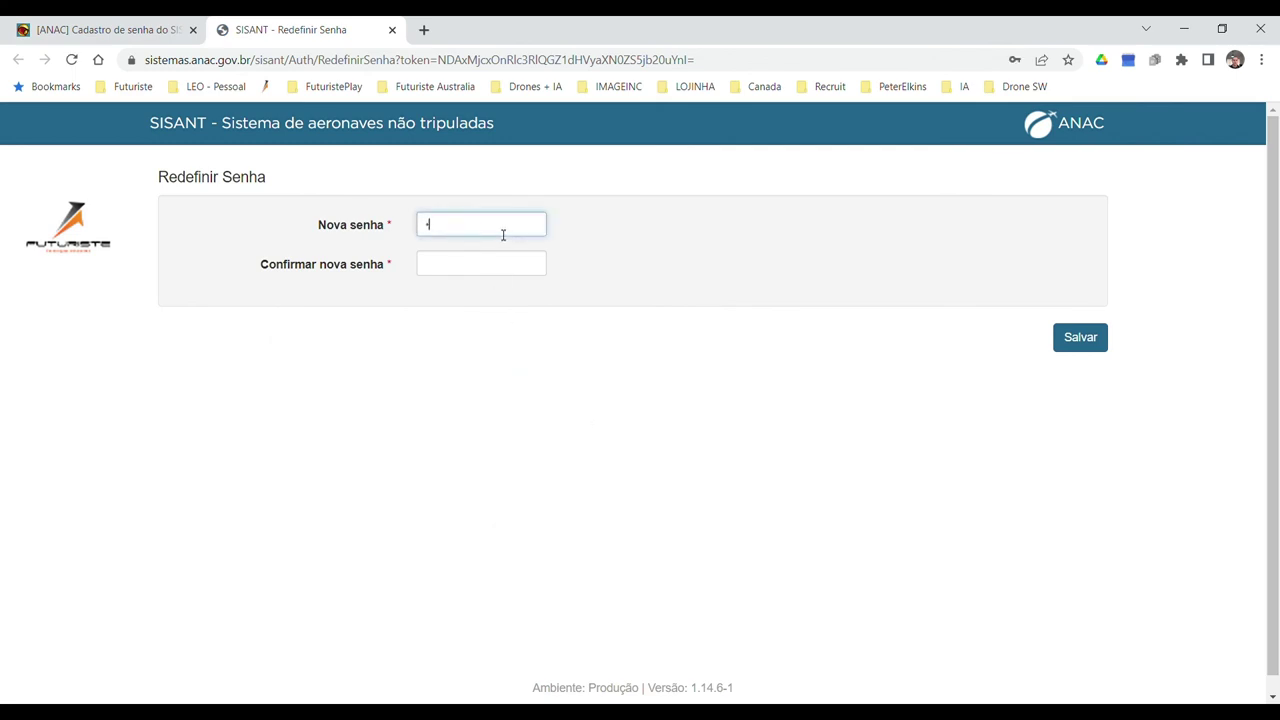
pyautogui.press('Tab')
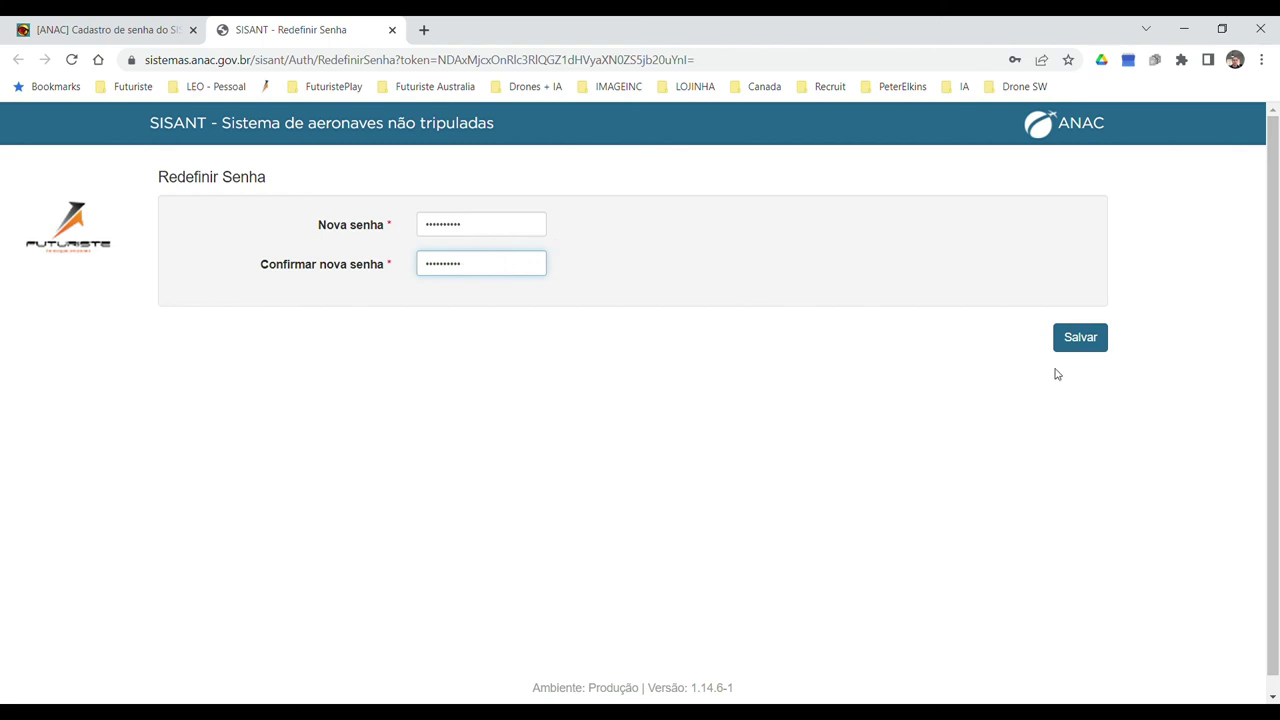
pyautogui.click(1080, 337)
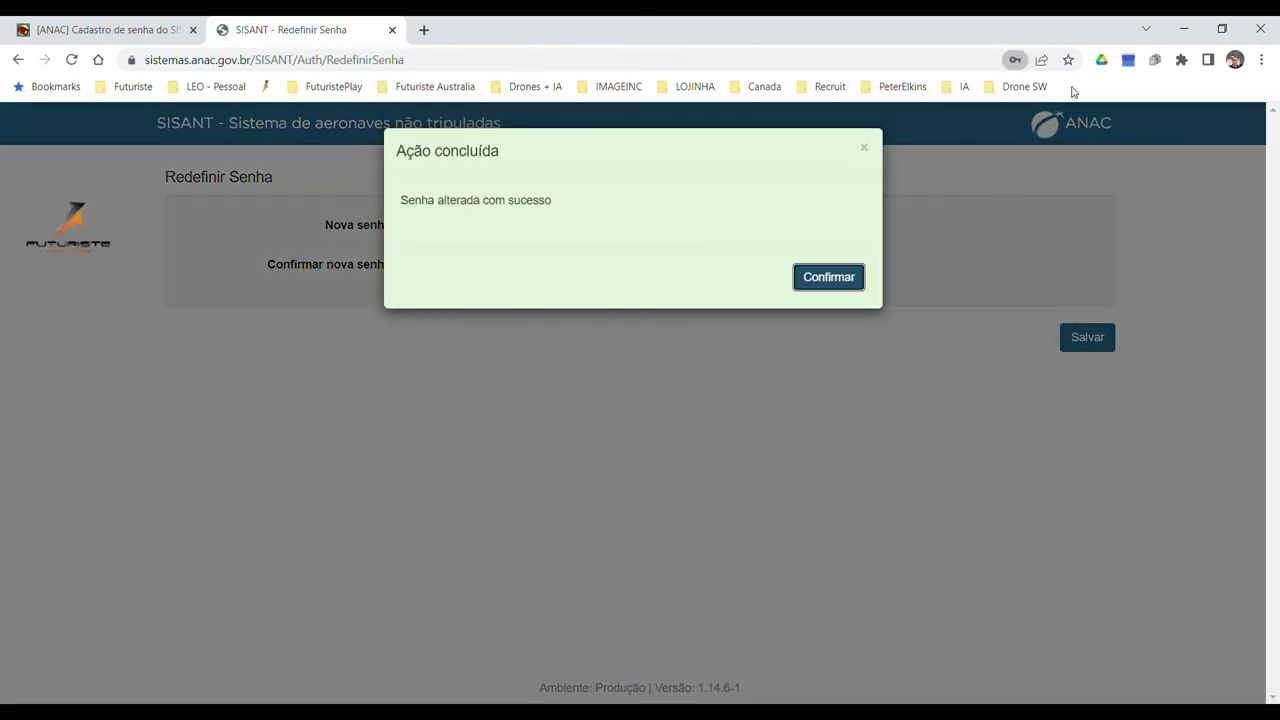
pyautogui.click(846, 278)
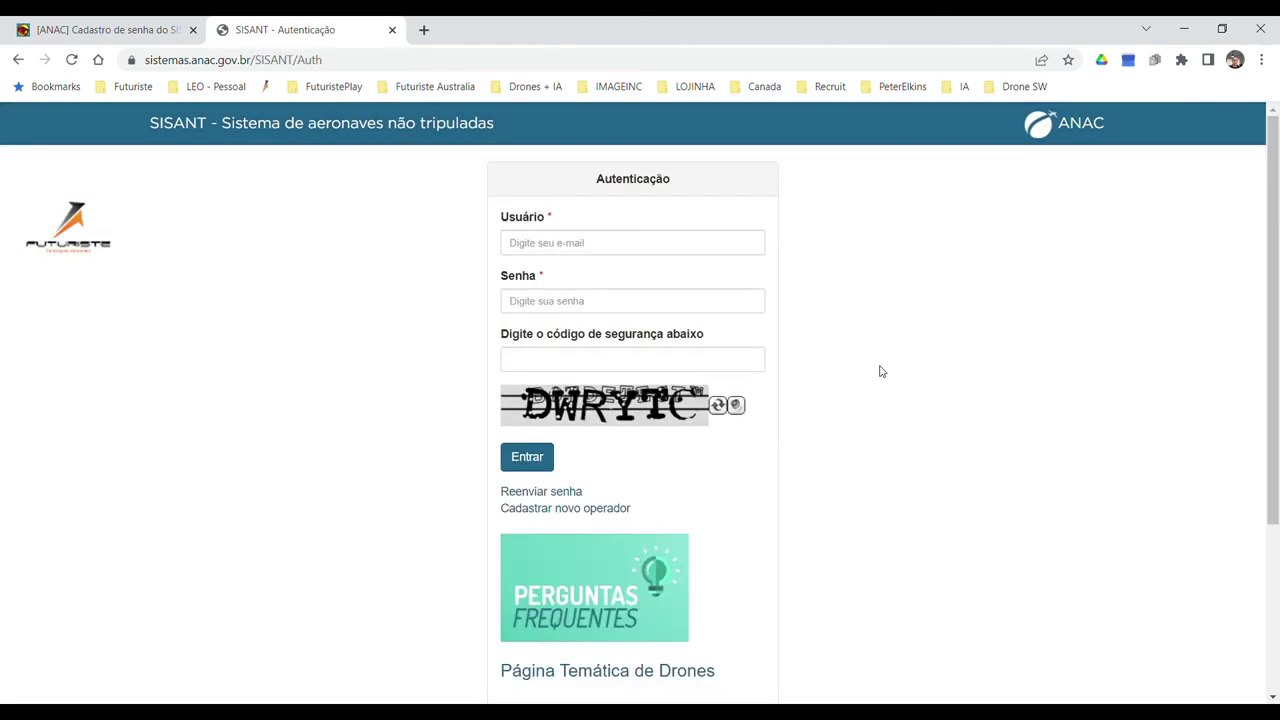
# Log in with the account e-mail, new password and the displayed security code.
pyautogui.click(660, 245)
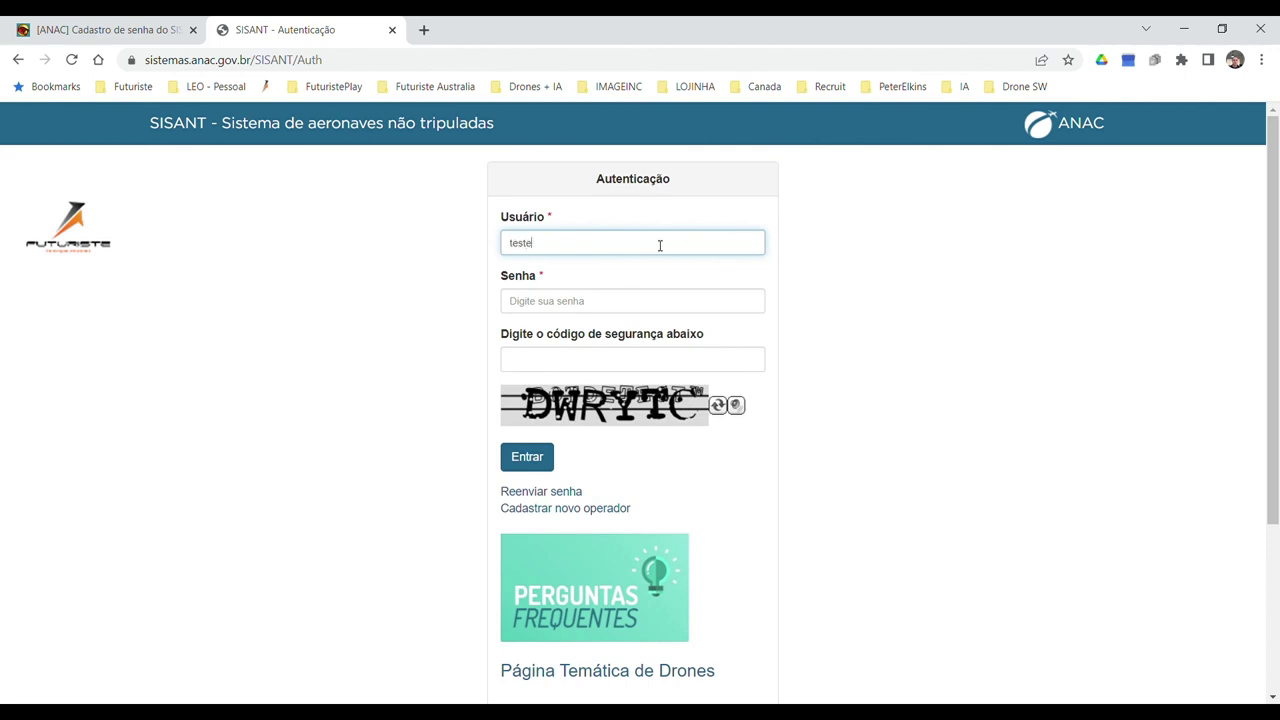
pyautogui.press('Tab')
pyautogui.write('*****')
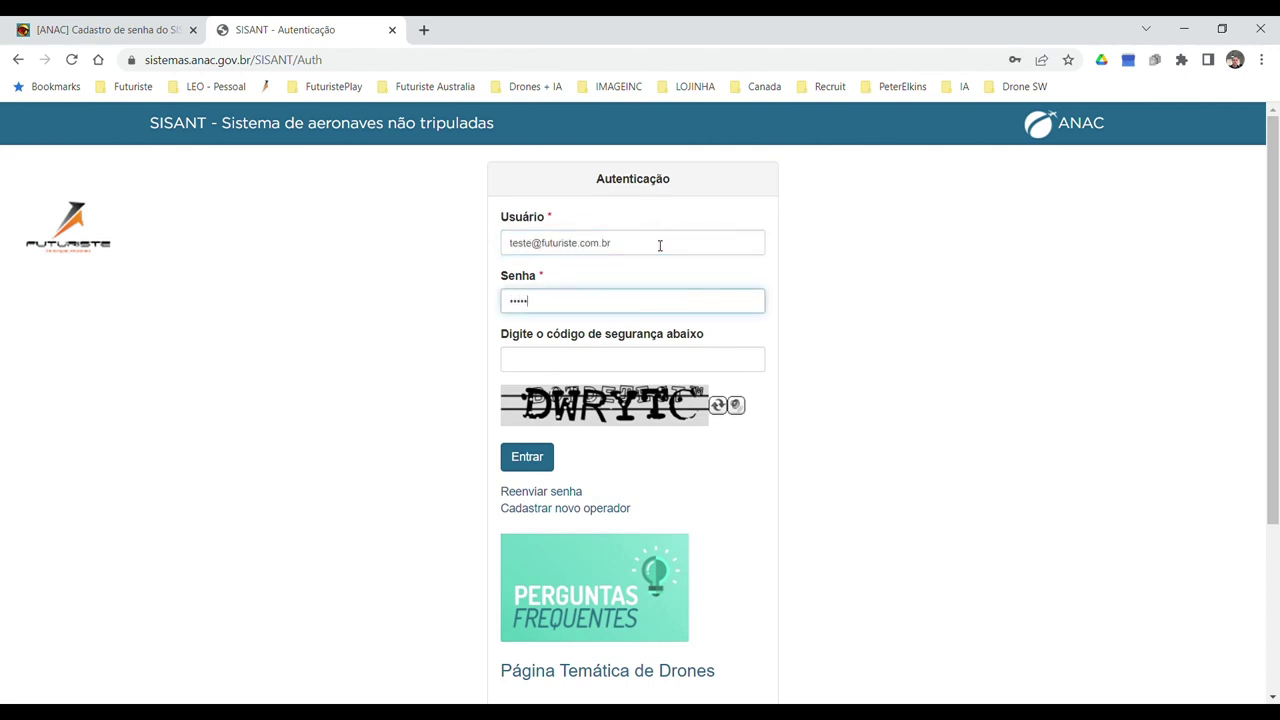
pyautogui.click(623, 362)
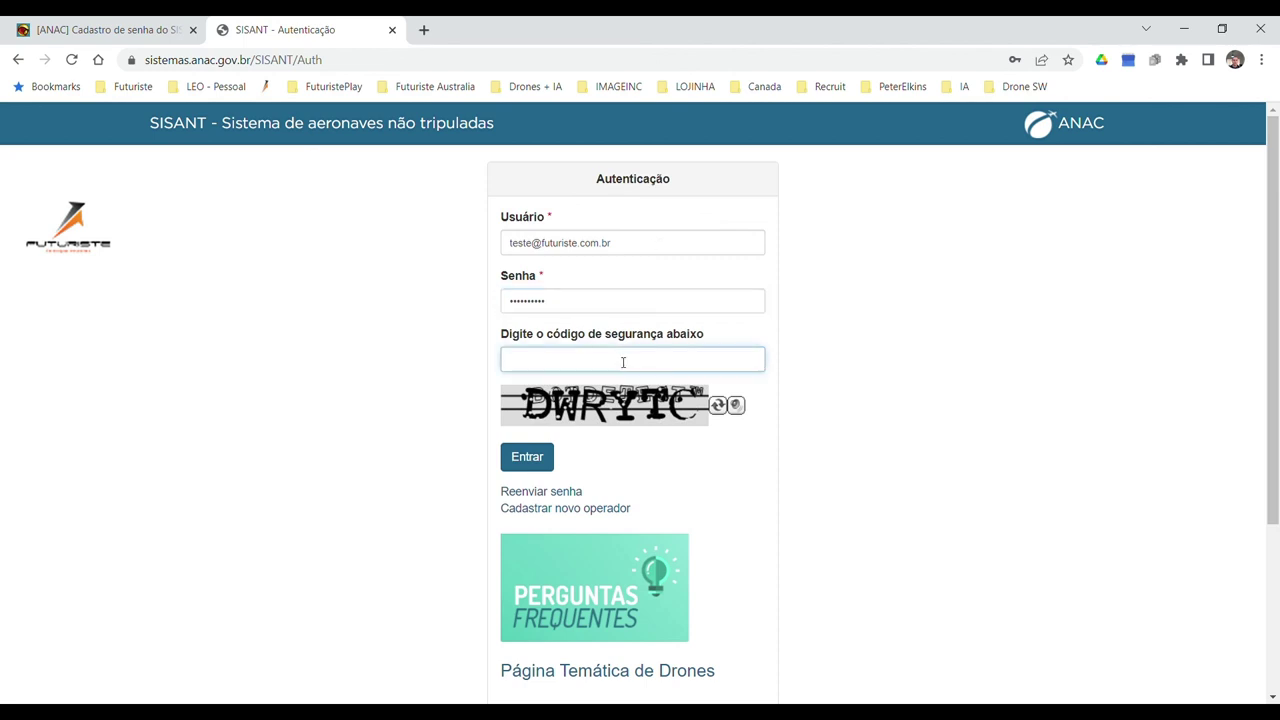
pyautogui.write('DWRYTC')
pyautogui.click(566, 456)
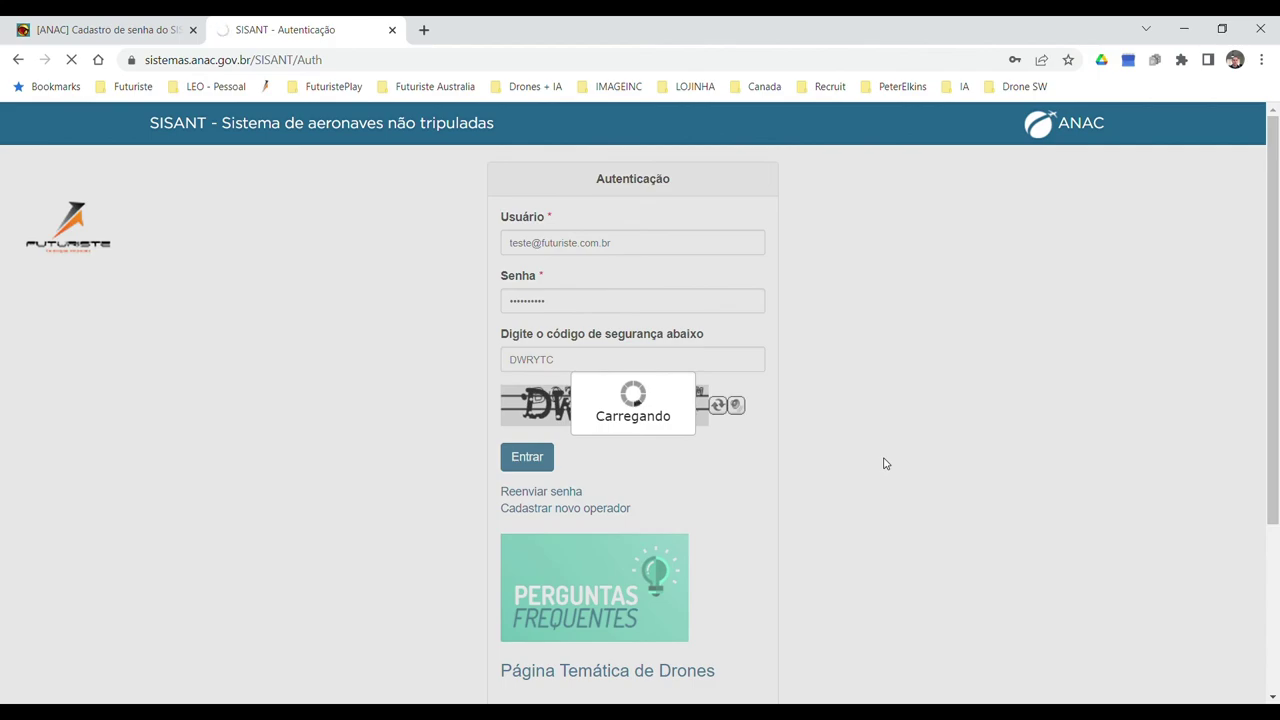